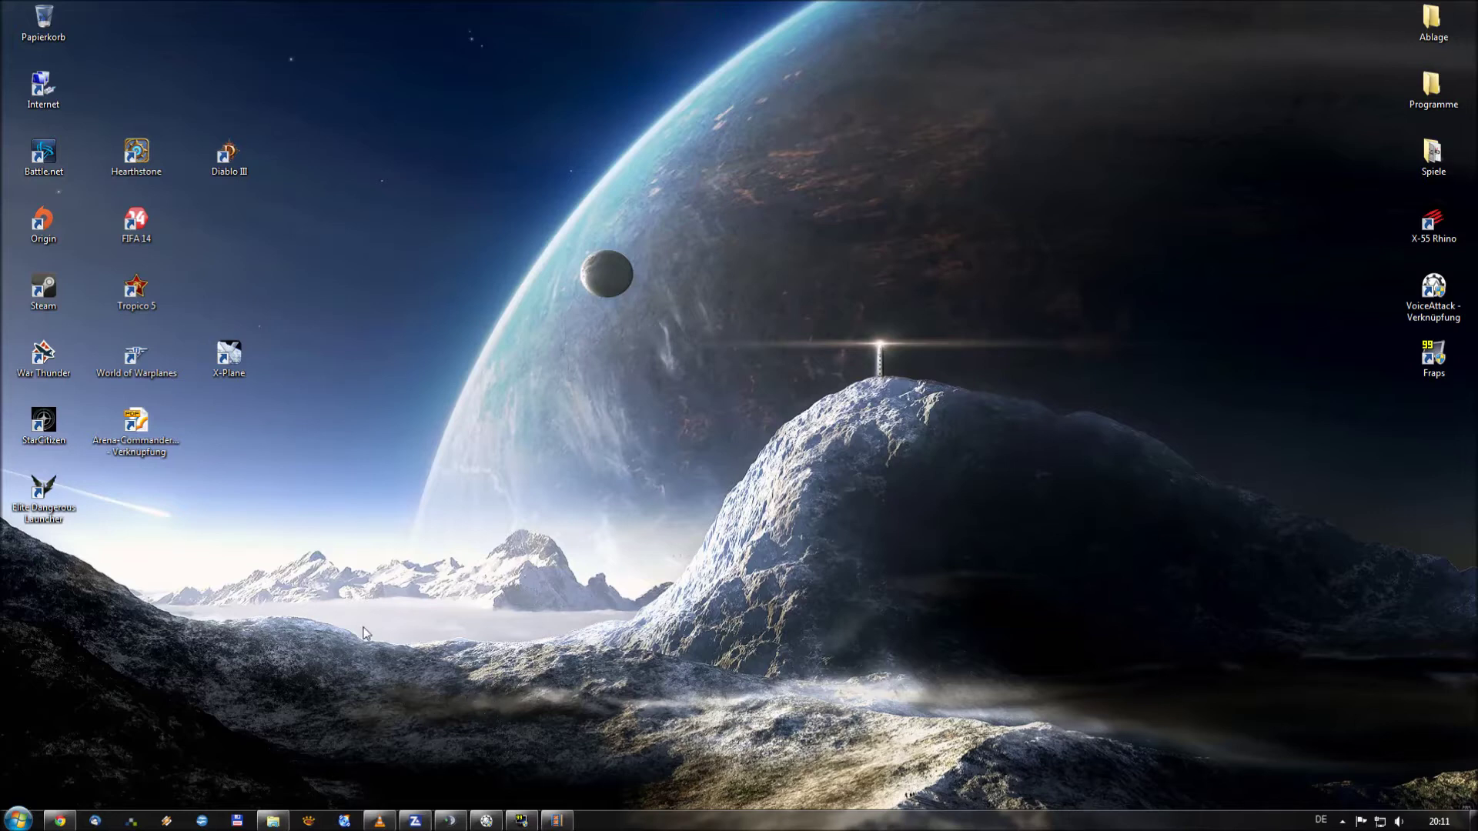
# Step: Bring up the TeamSpeak 3 window and move it to the left side of the desktop
pyautogui.moveTo(254, 538); pyautogui.dragTo(552, 587)
pyautogui.click(451, 820)
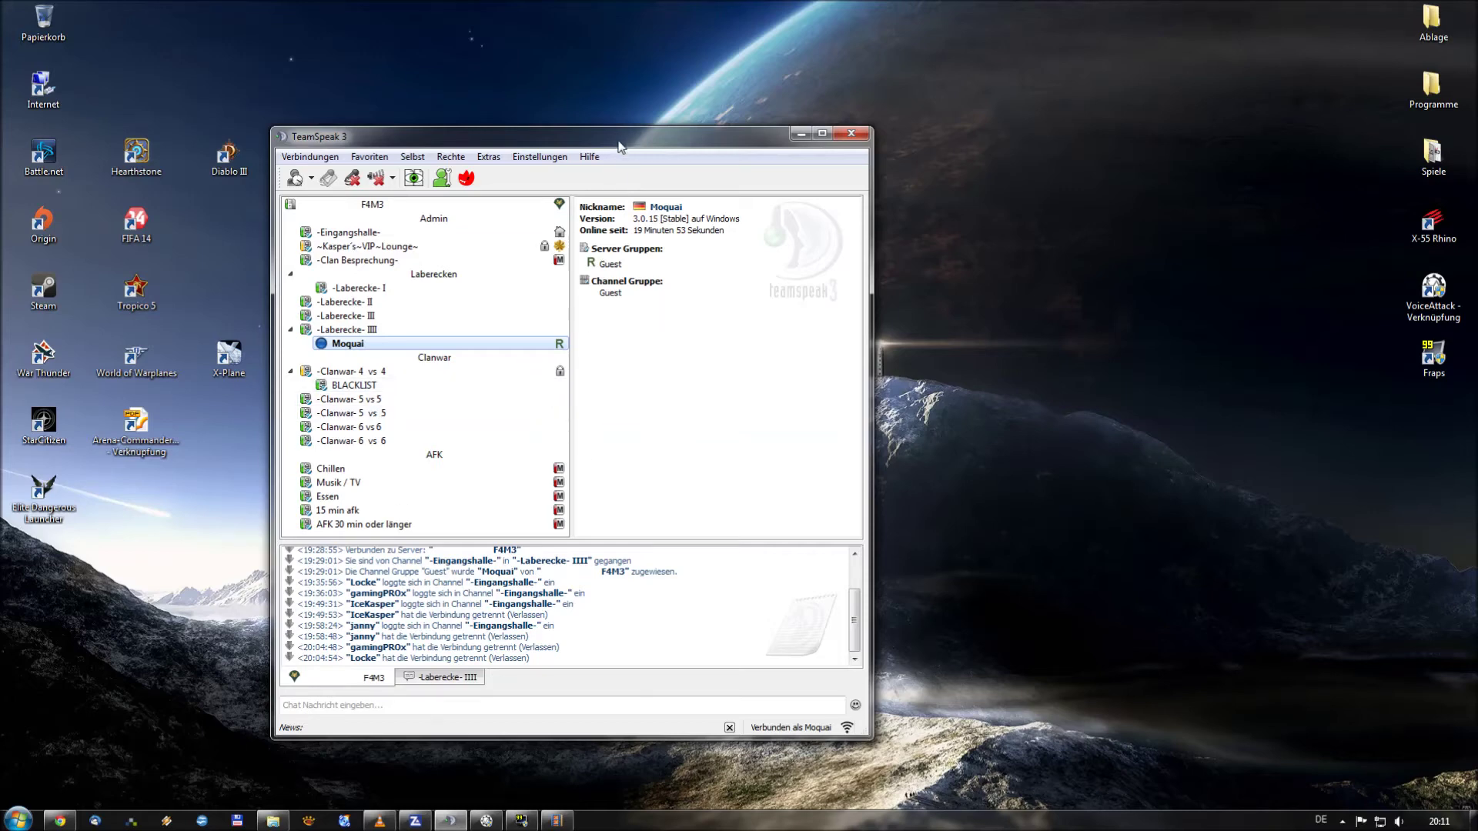
pyautogui.moveTo(620, 146); pyautogui.dragTo(361, 208)
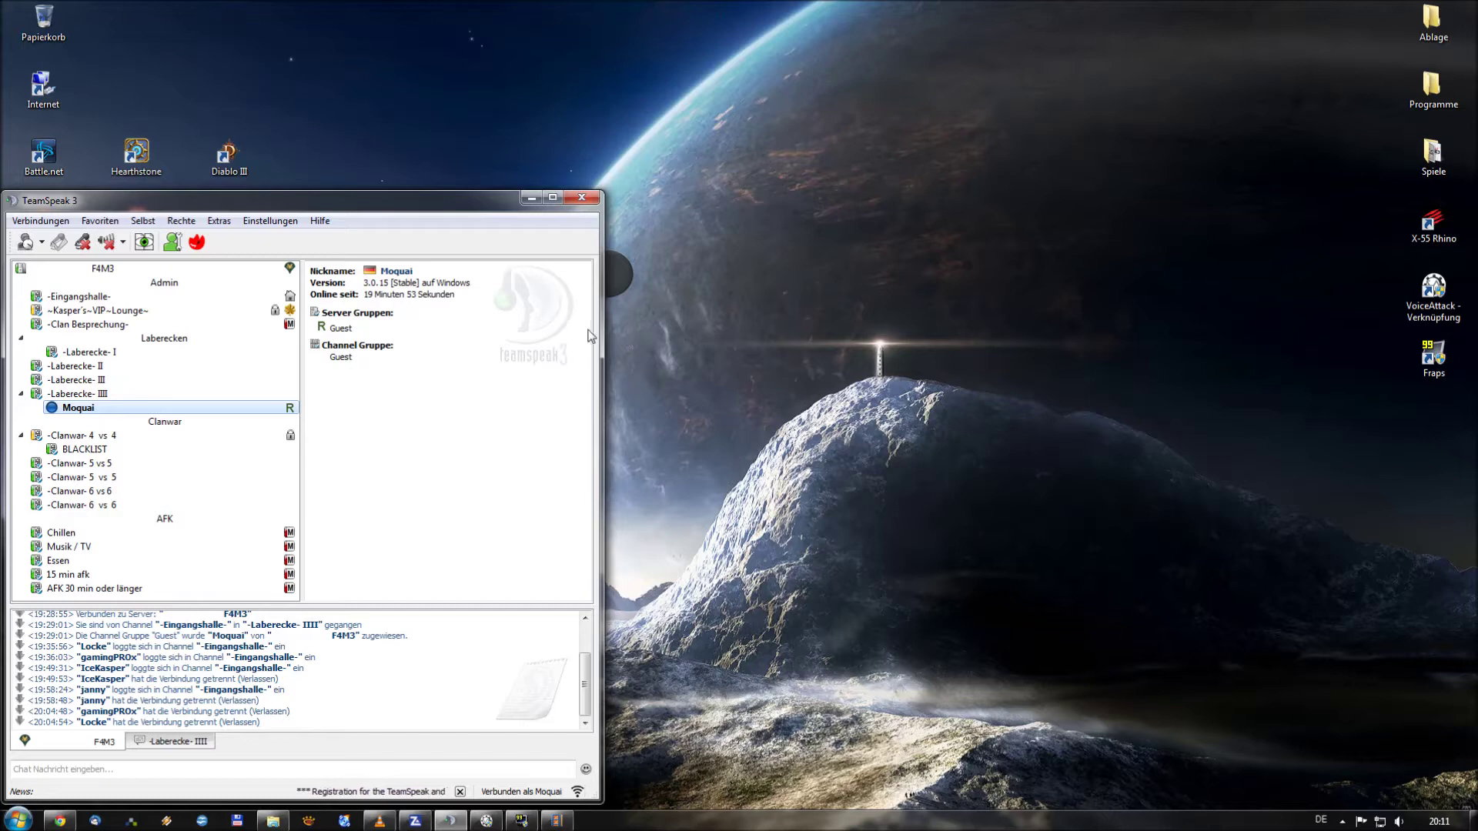
# Step: Bring up VoiceAttack, place it in the lower-right corner of the desktop, and turn its listening on
pyautogui.click(486, 820)
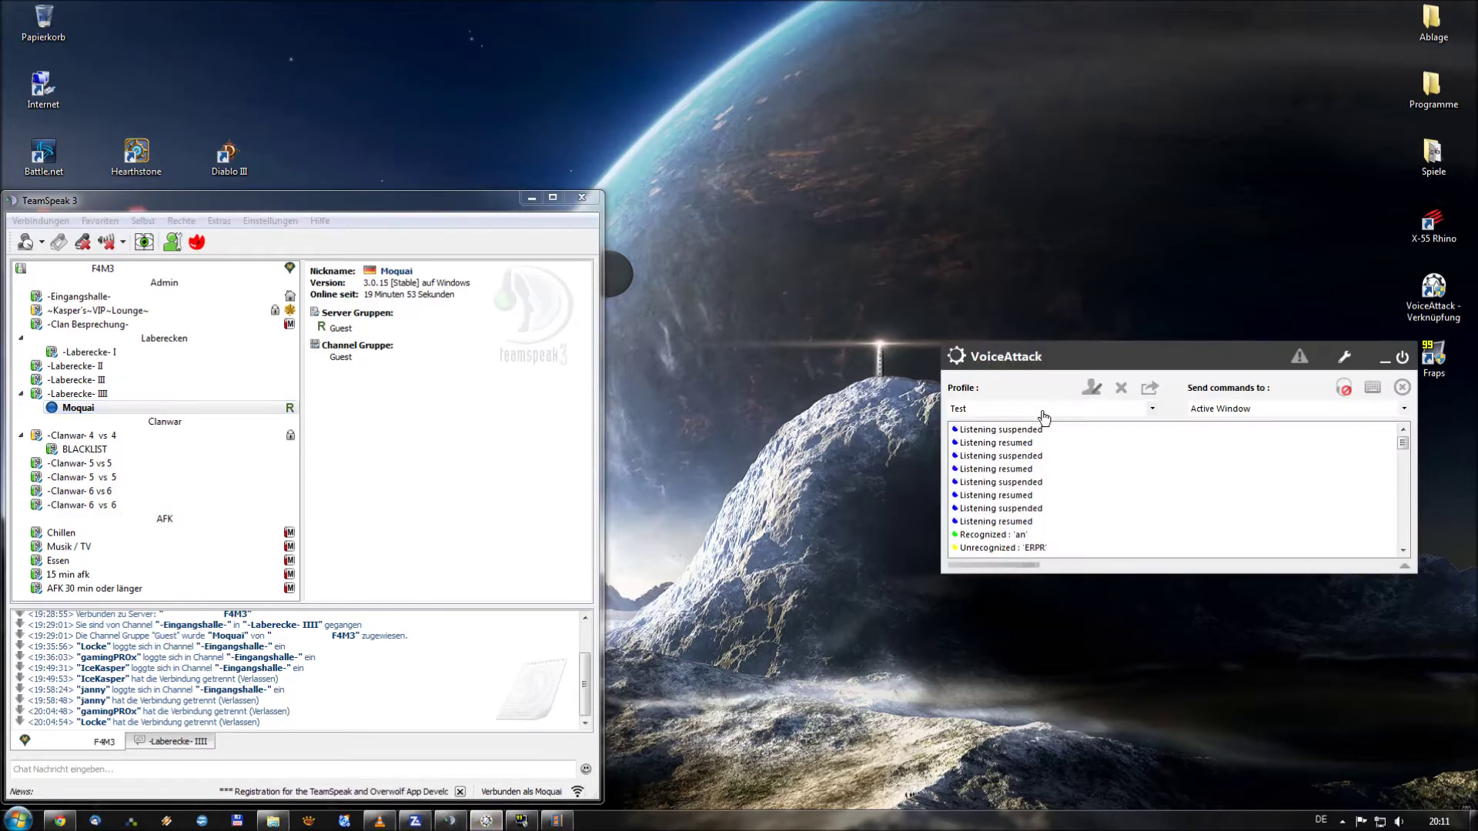
pyautogui.moveTo(1034, 363); pyautogui.dragTo(1111, 587)
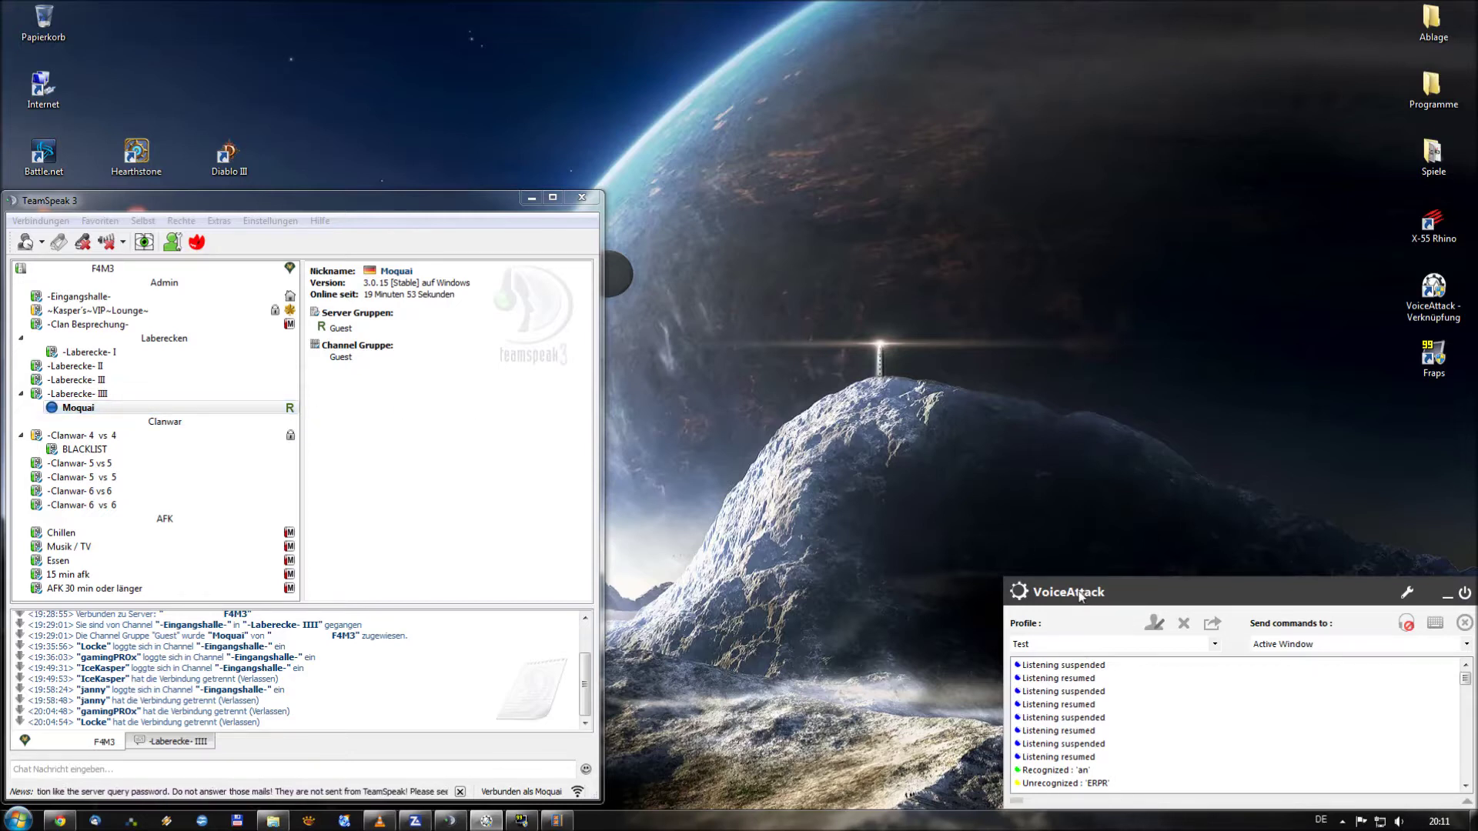
pyautogui.click(1407, 628)
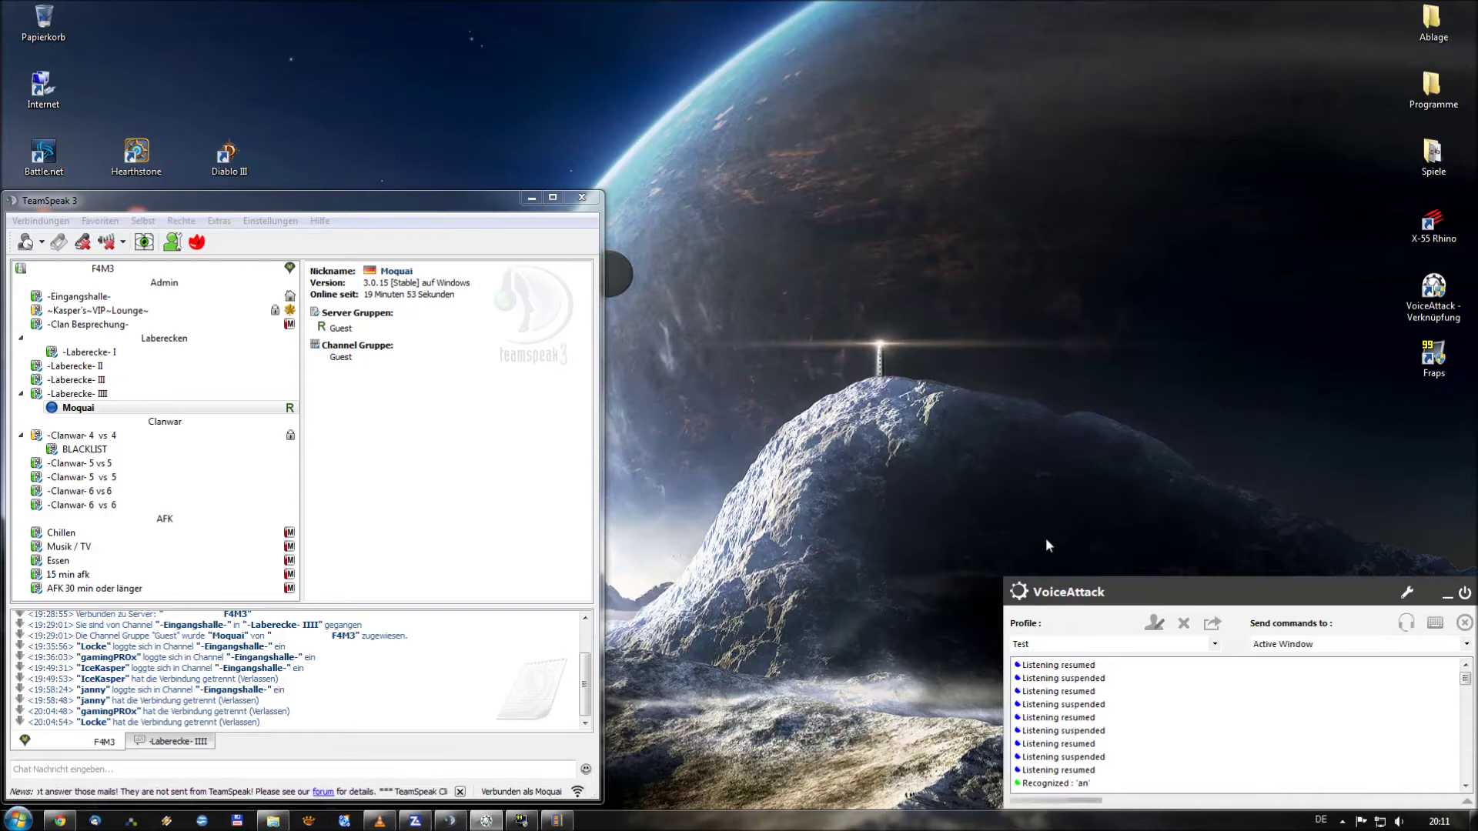
pyautogui.click(1049, 666)
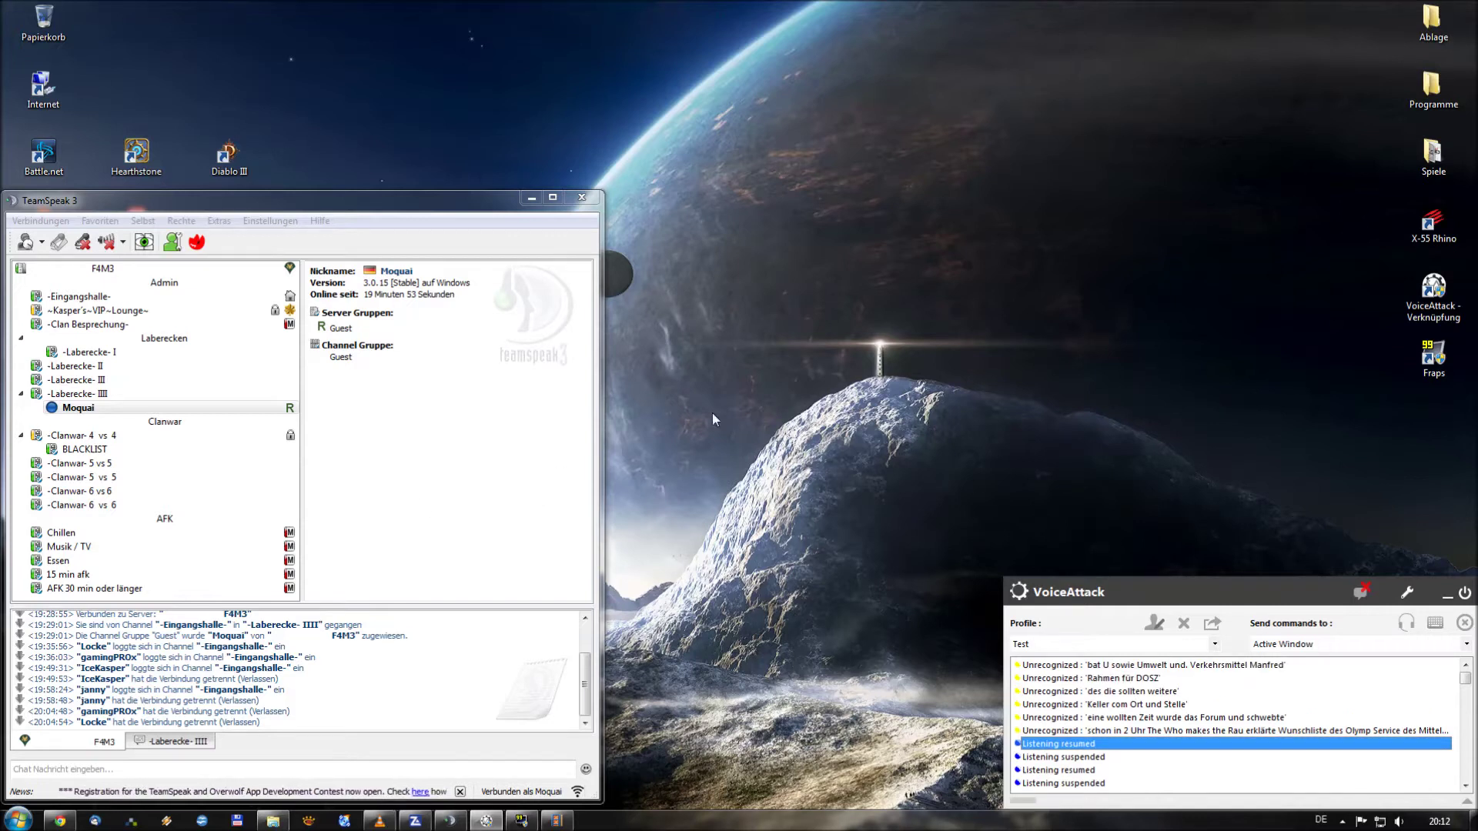
# Step: Review the push-to-talk hotkey in TeamSpeak's recording (Aufnahme) options and close the dialog
pyautogui.click(471, 288)
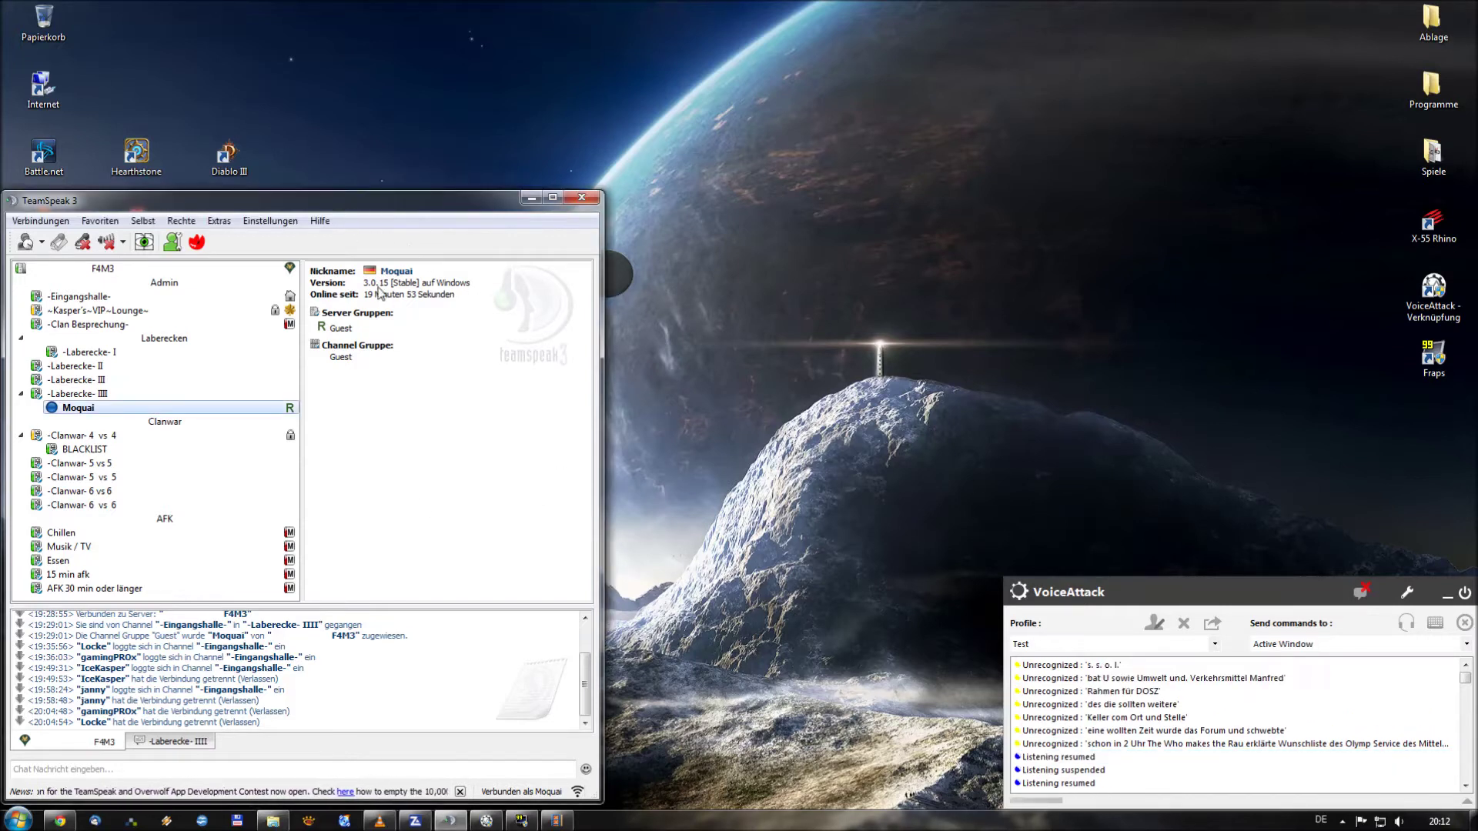
pyautogui.click(266, 223)
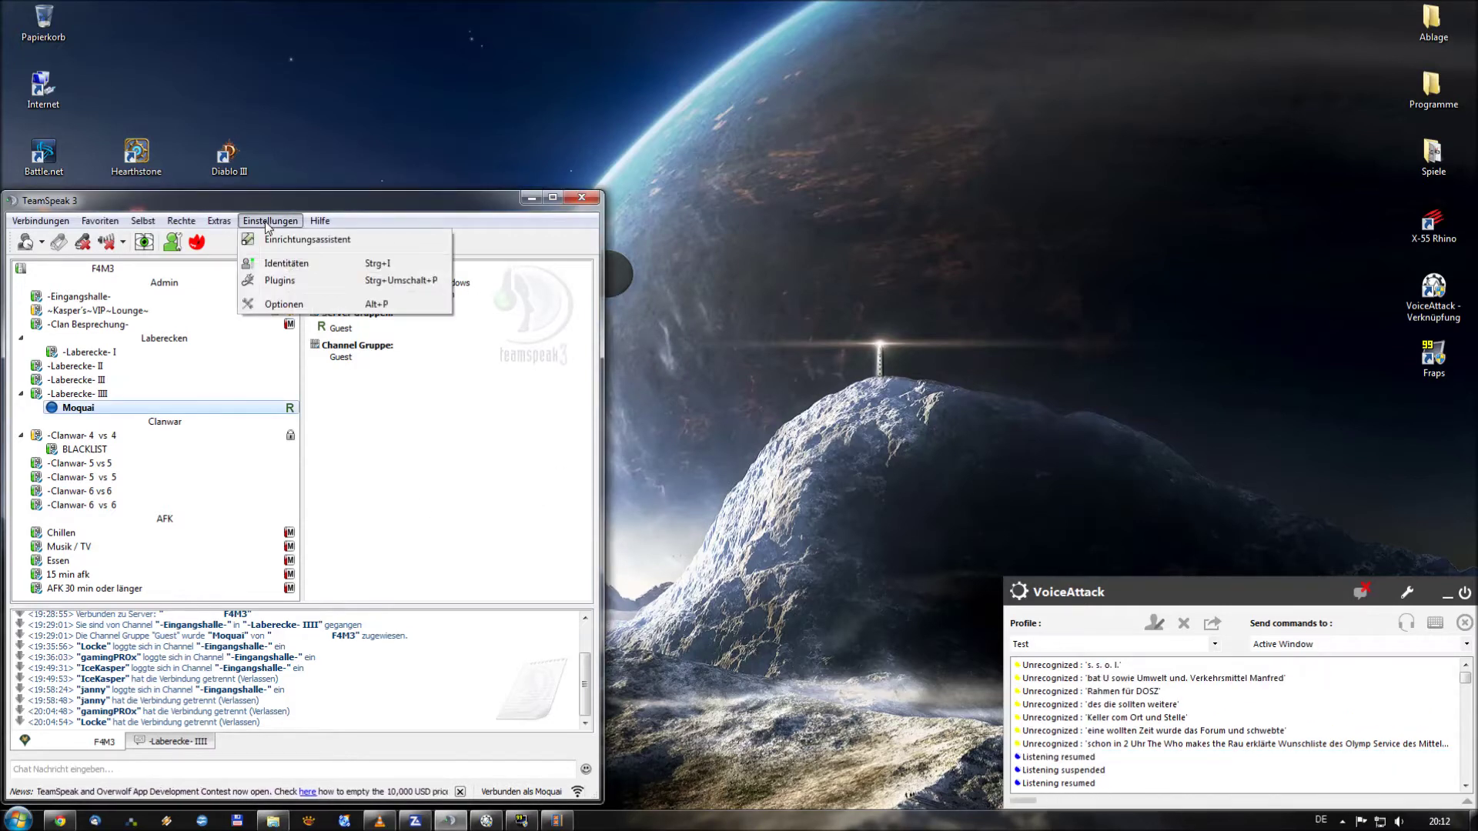
pyautogui.click(282, 305)
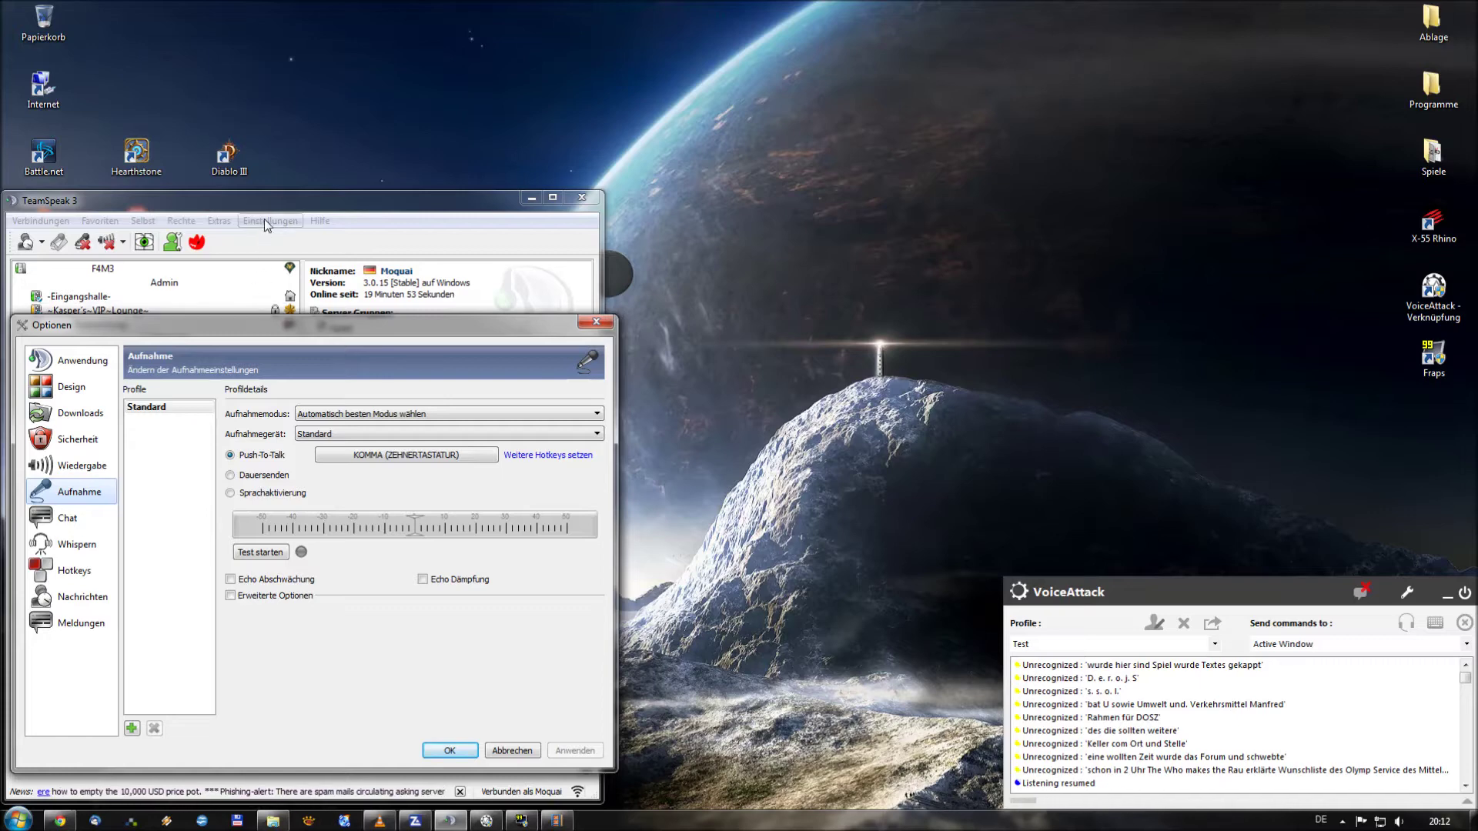
pyautogui.moveTo(184, 325); pyautogui.dragTo(252, 272)
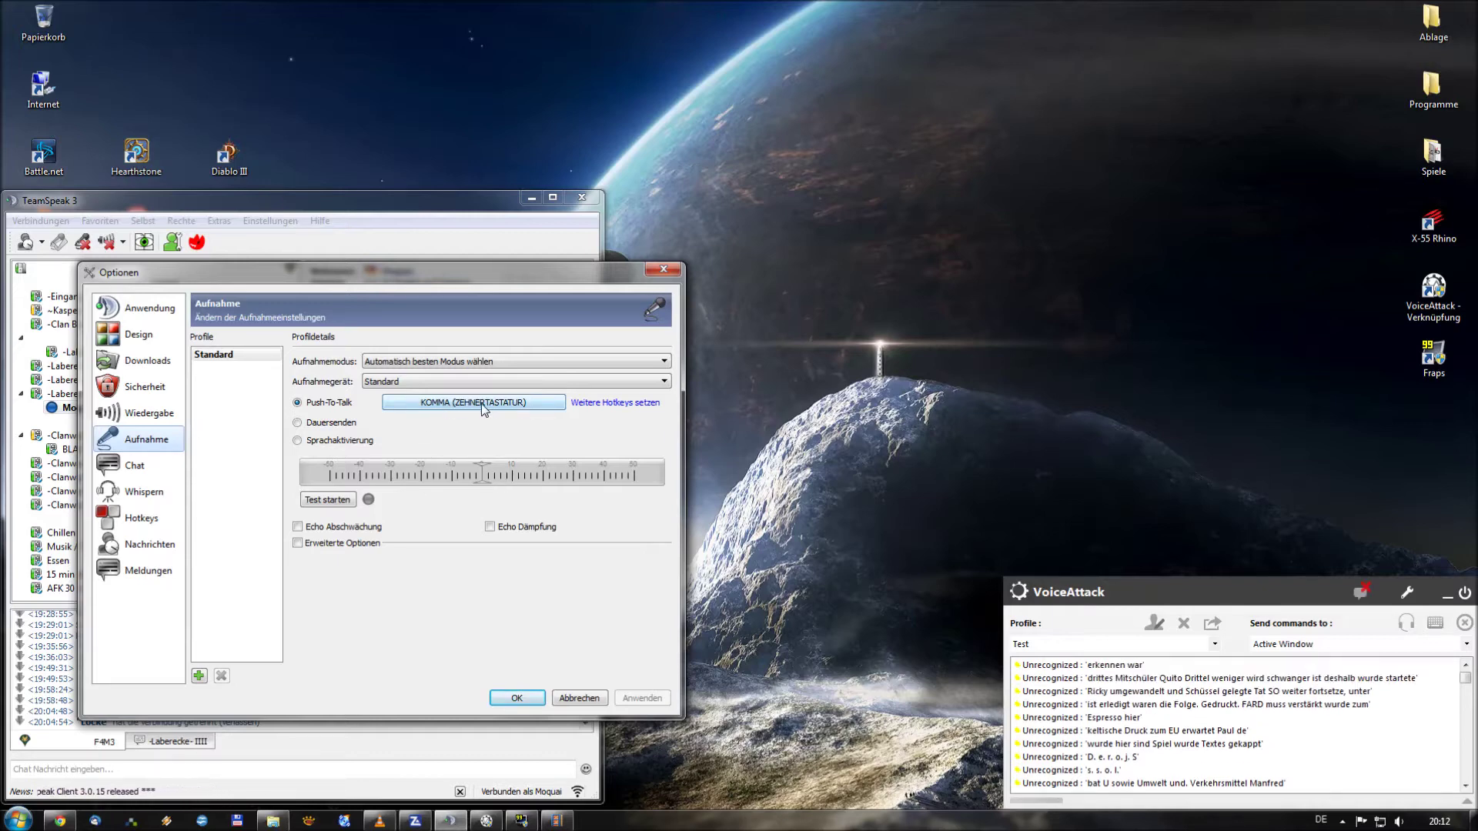
pyautogui.click(516, 698)
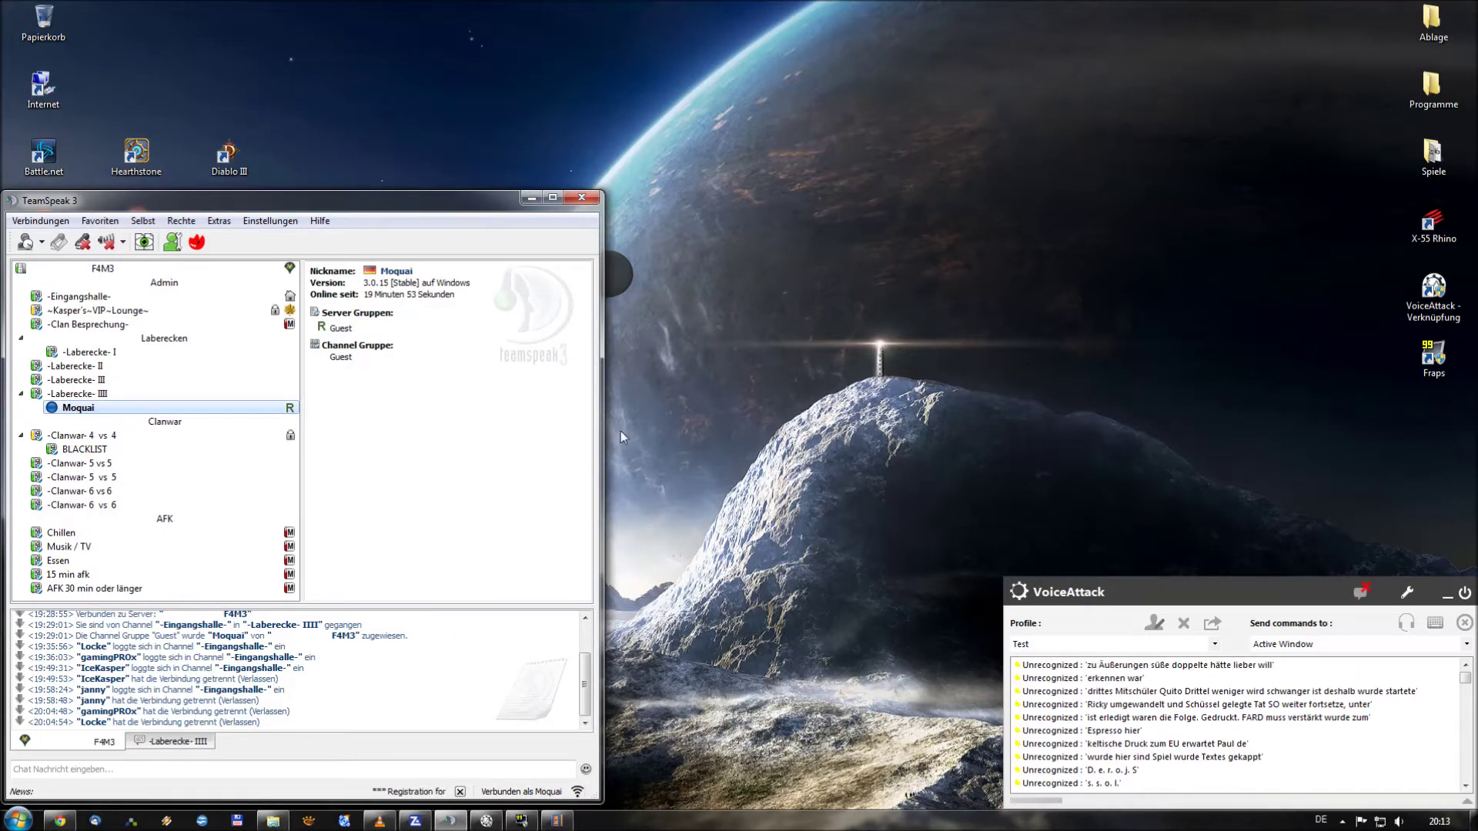
# Step: Place VoiceAttack beside TeamSpeak and review its recognition global hotkey and the stop-listening-while-held option
pyautogui.moveTo(1203, 598); pyautogui.dragTo(813, 213)
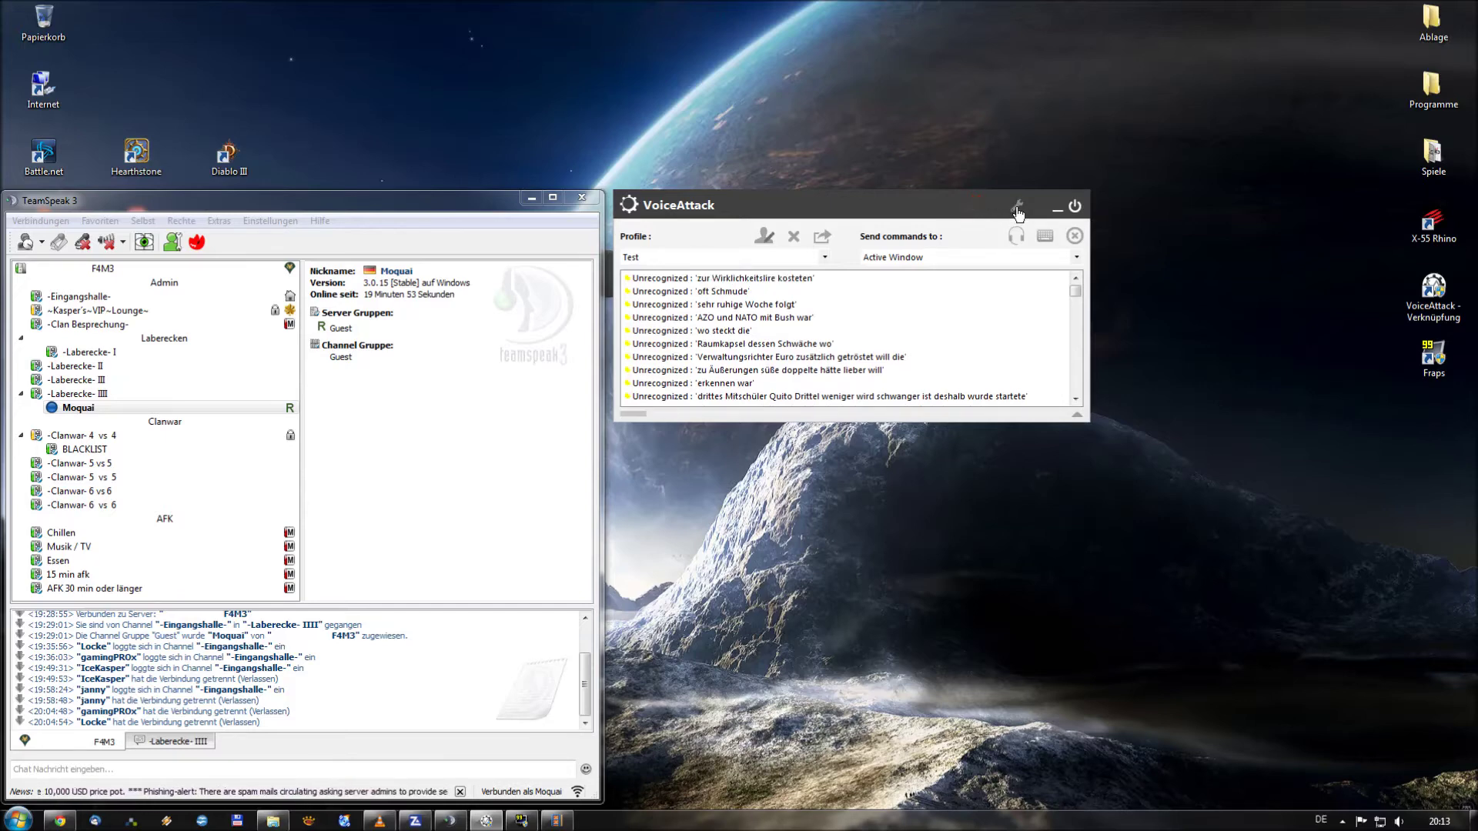
pyautogui.click(1017, 209)
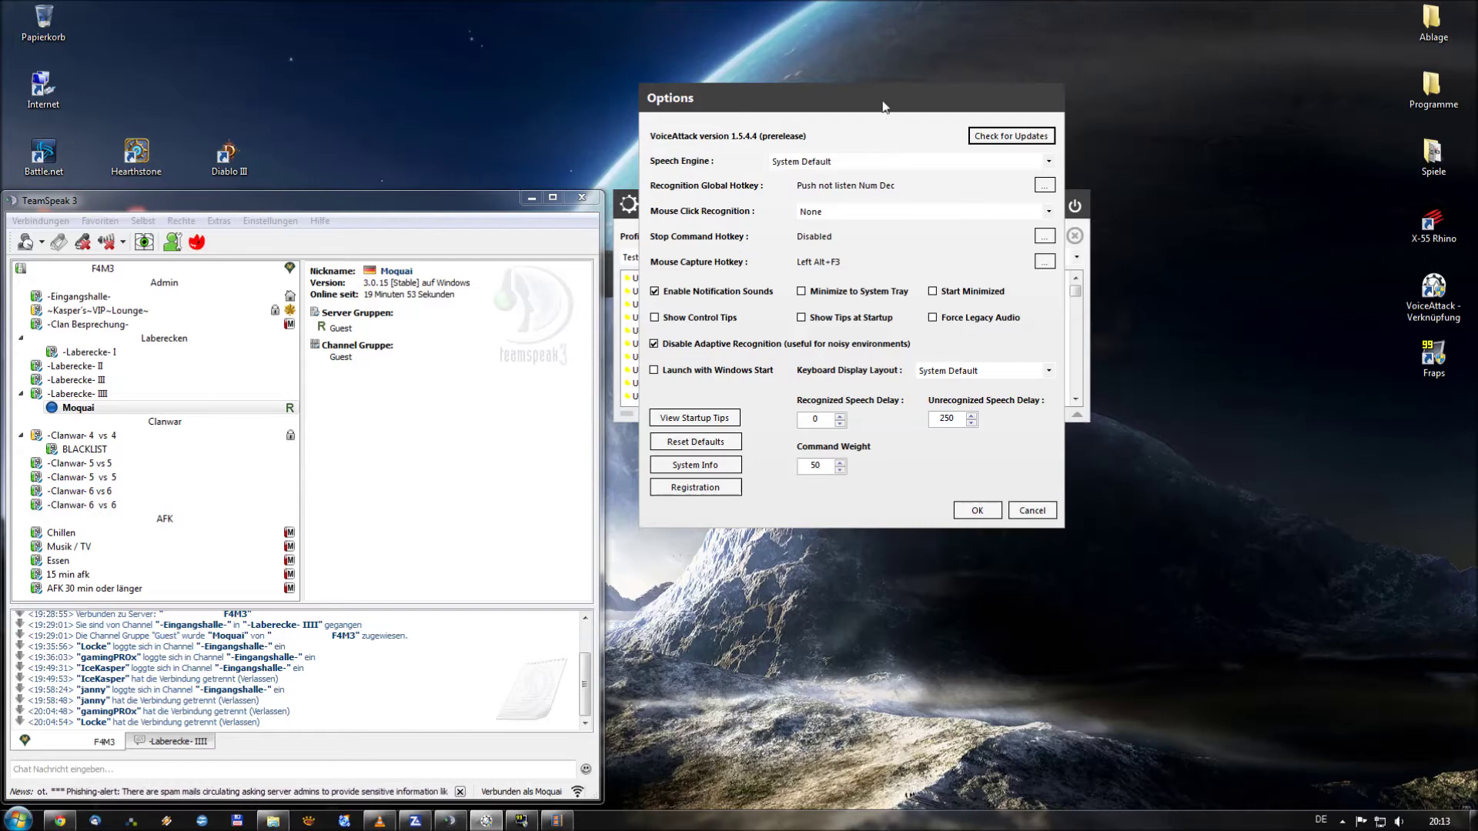
pyautogui.moveTo(905, 234); pyautogui.dragTo(889, 454)
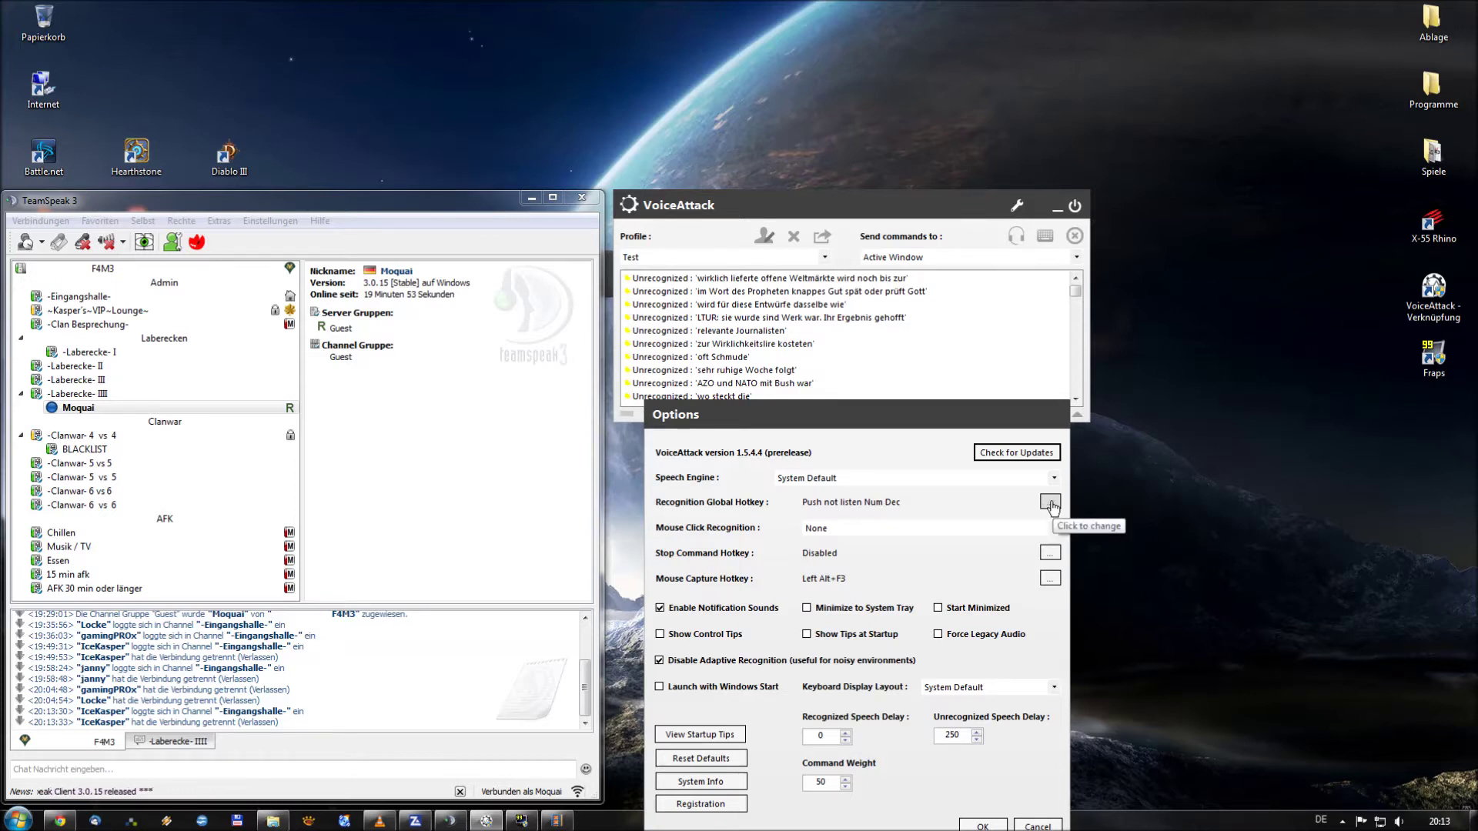
pyautogui.click(1050, 503)
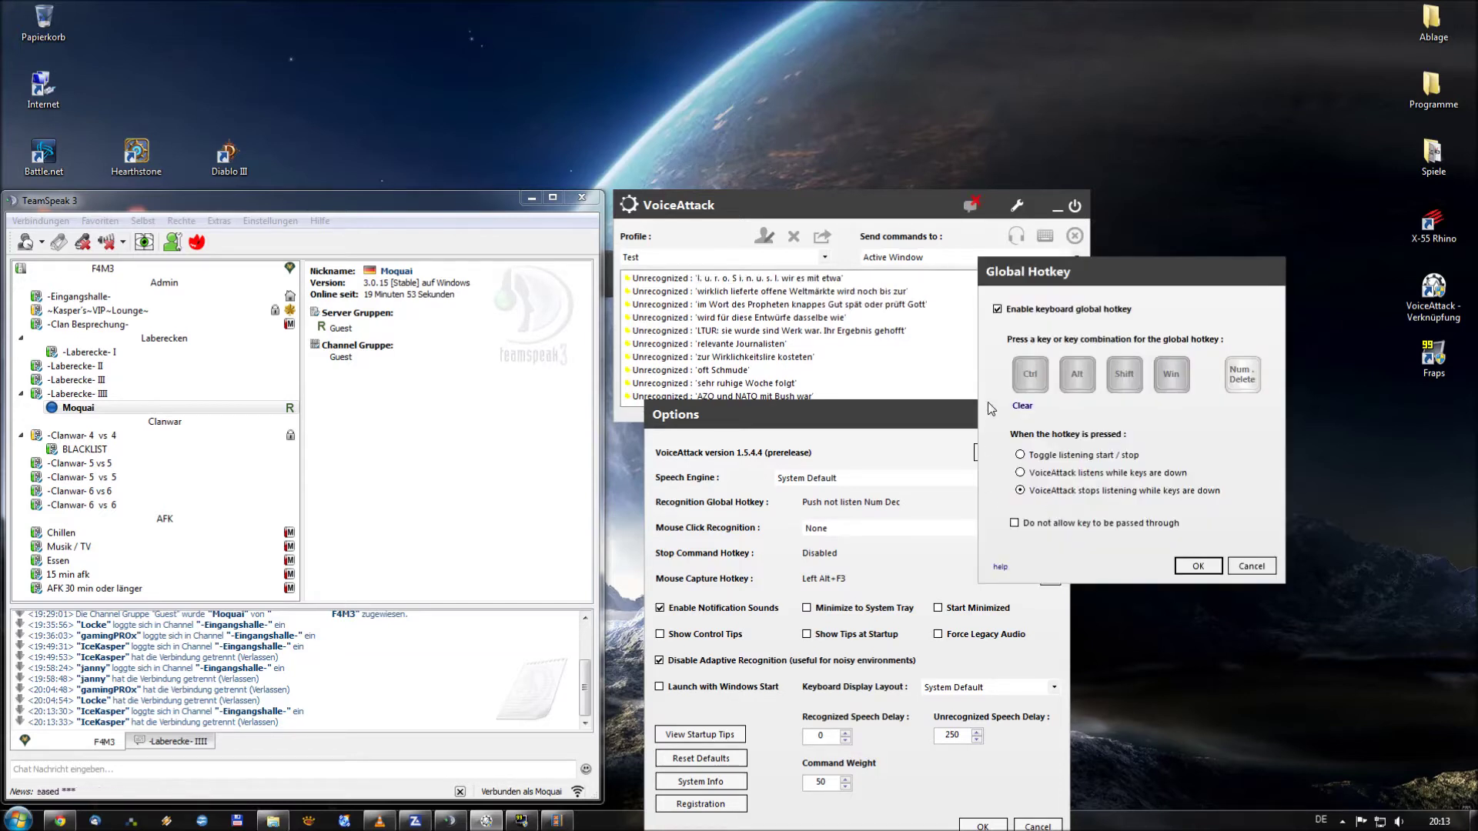
pyautogui.moveTo(1063, 279); pyautogui.dragTo(1162, 421)
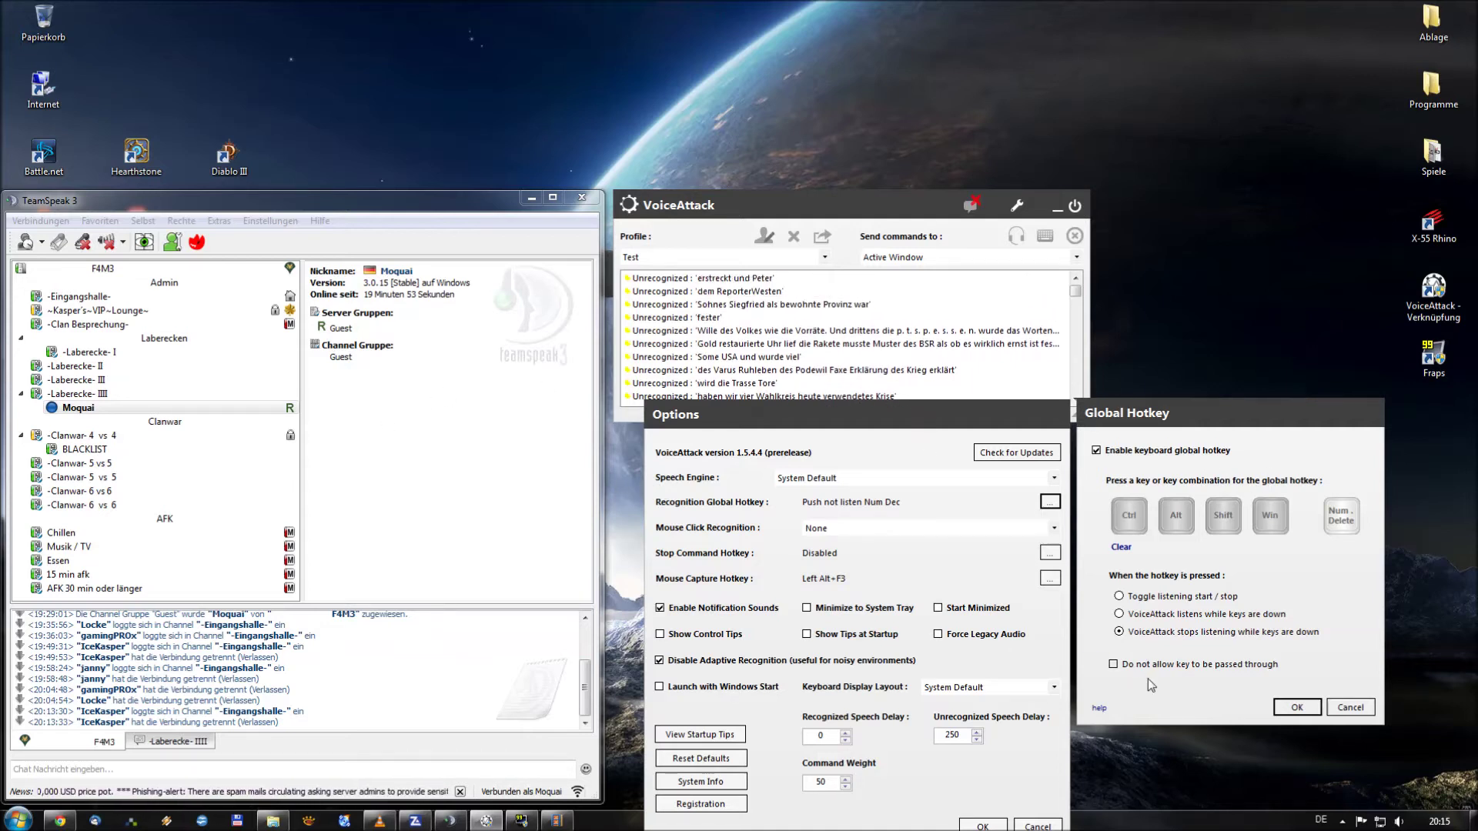
pyautogui.click(1285, 709)
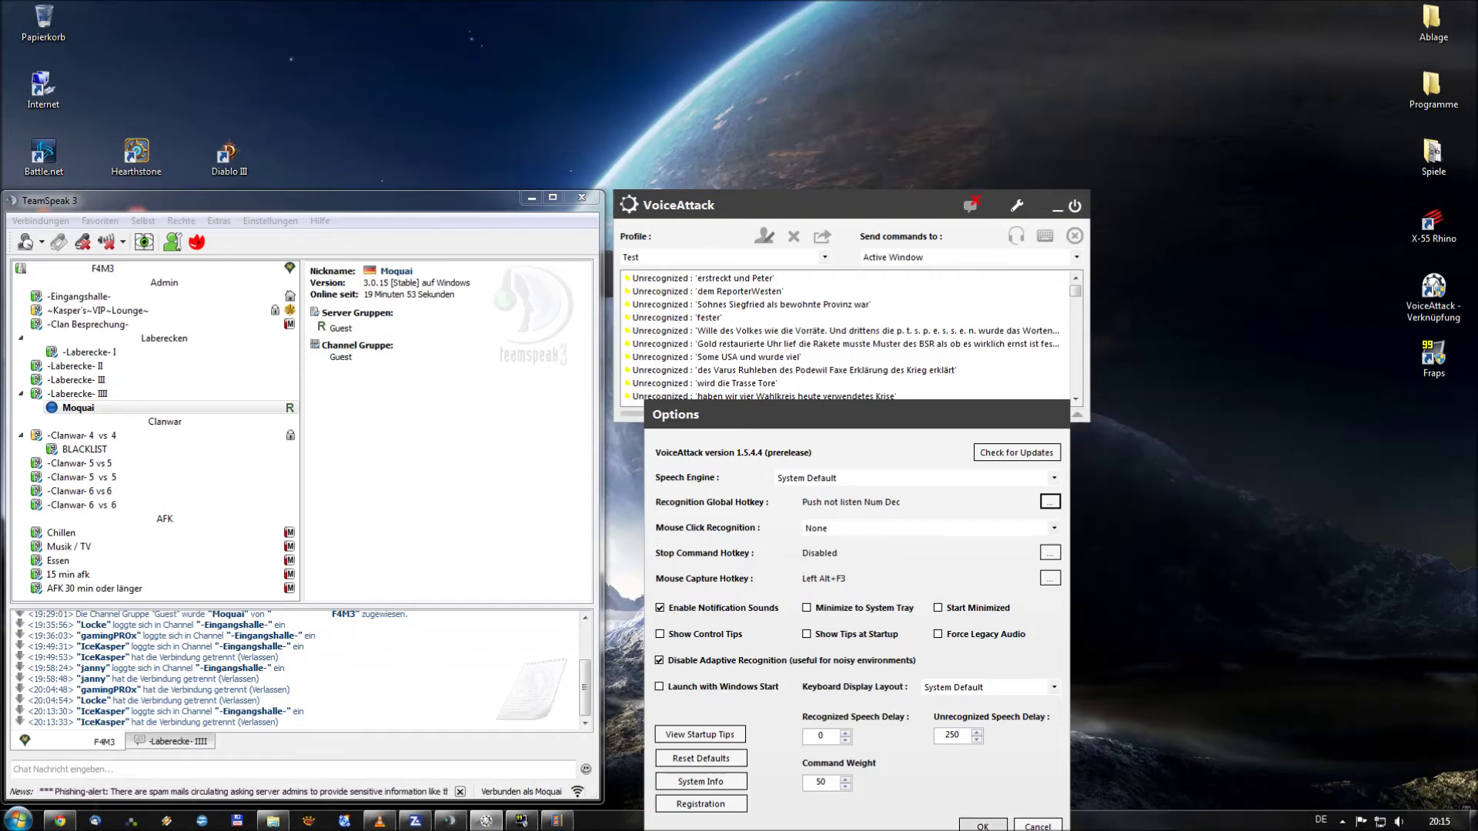
pyautogui.click(983, 825)
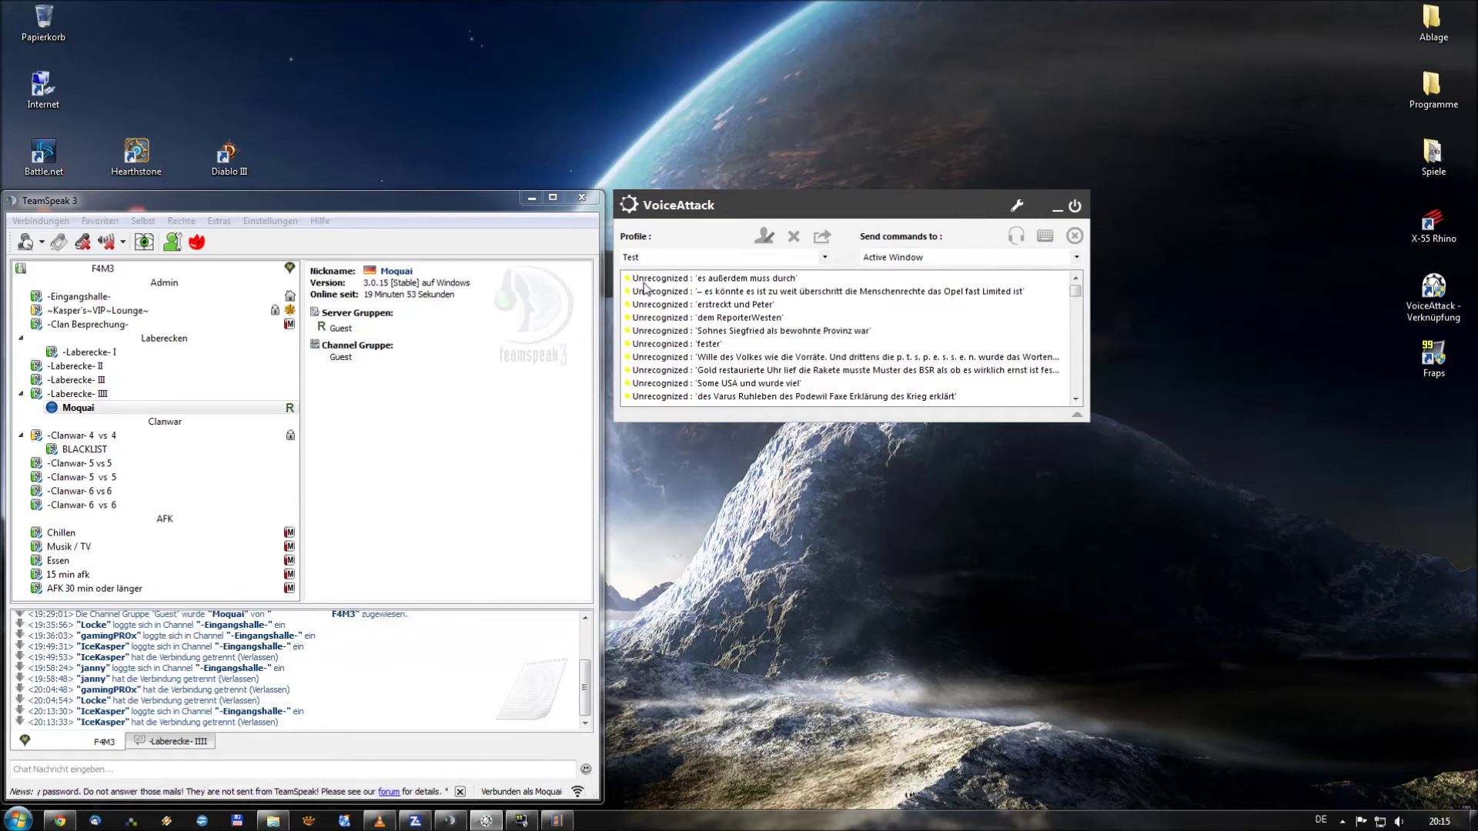
# Step: Test the push-to-talk hotkey while watching TeamSpeak's talk indicator and VoiceAttack's log
pyautogui.click(53, 413)
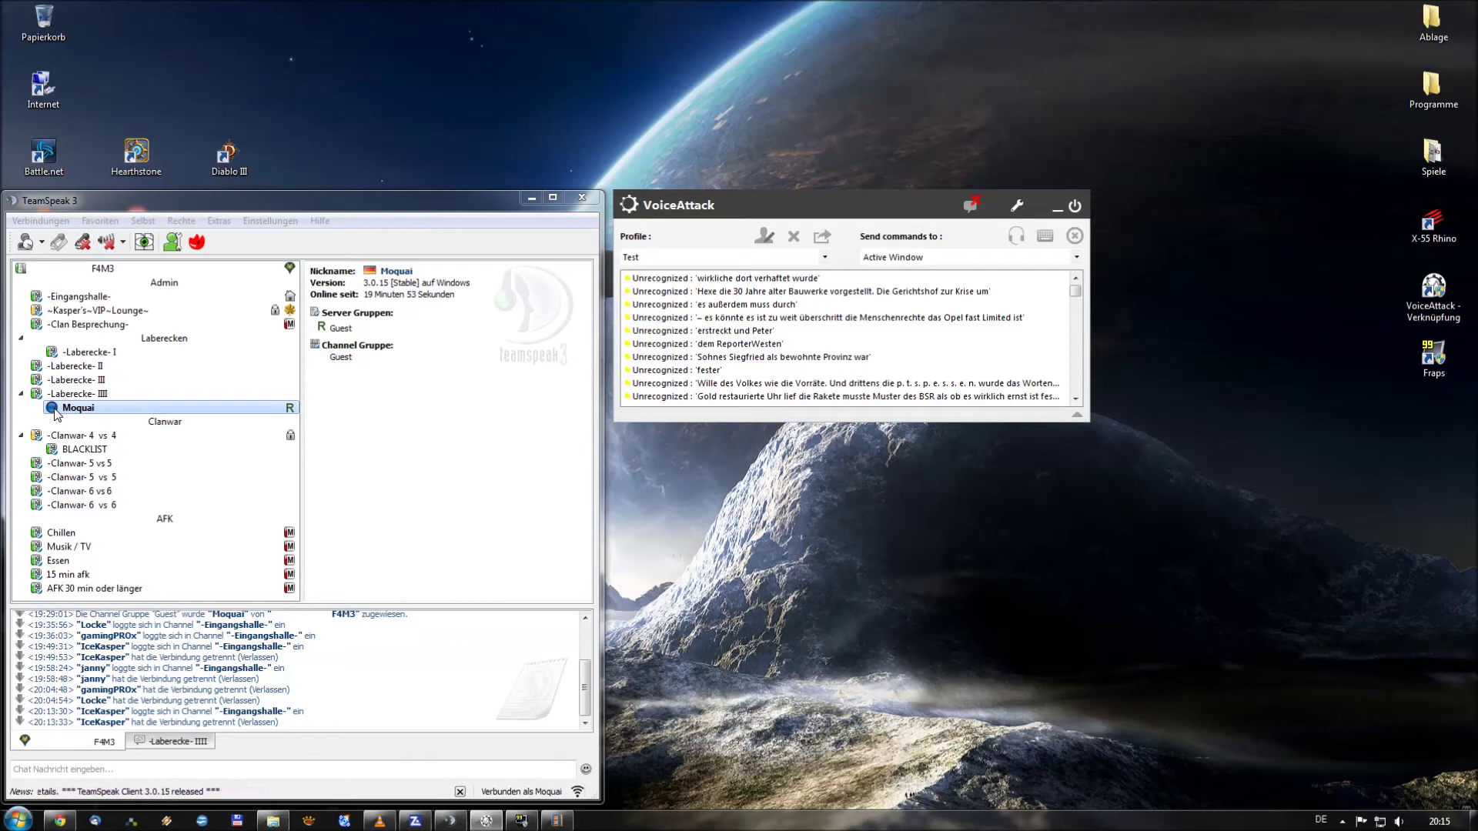
pyautogui.press('Pause')
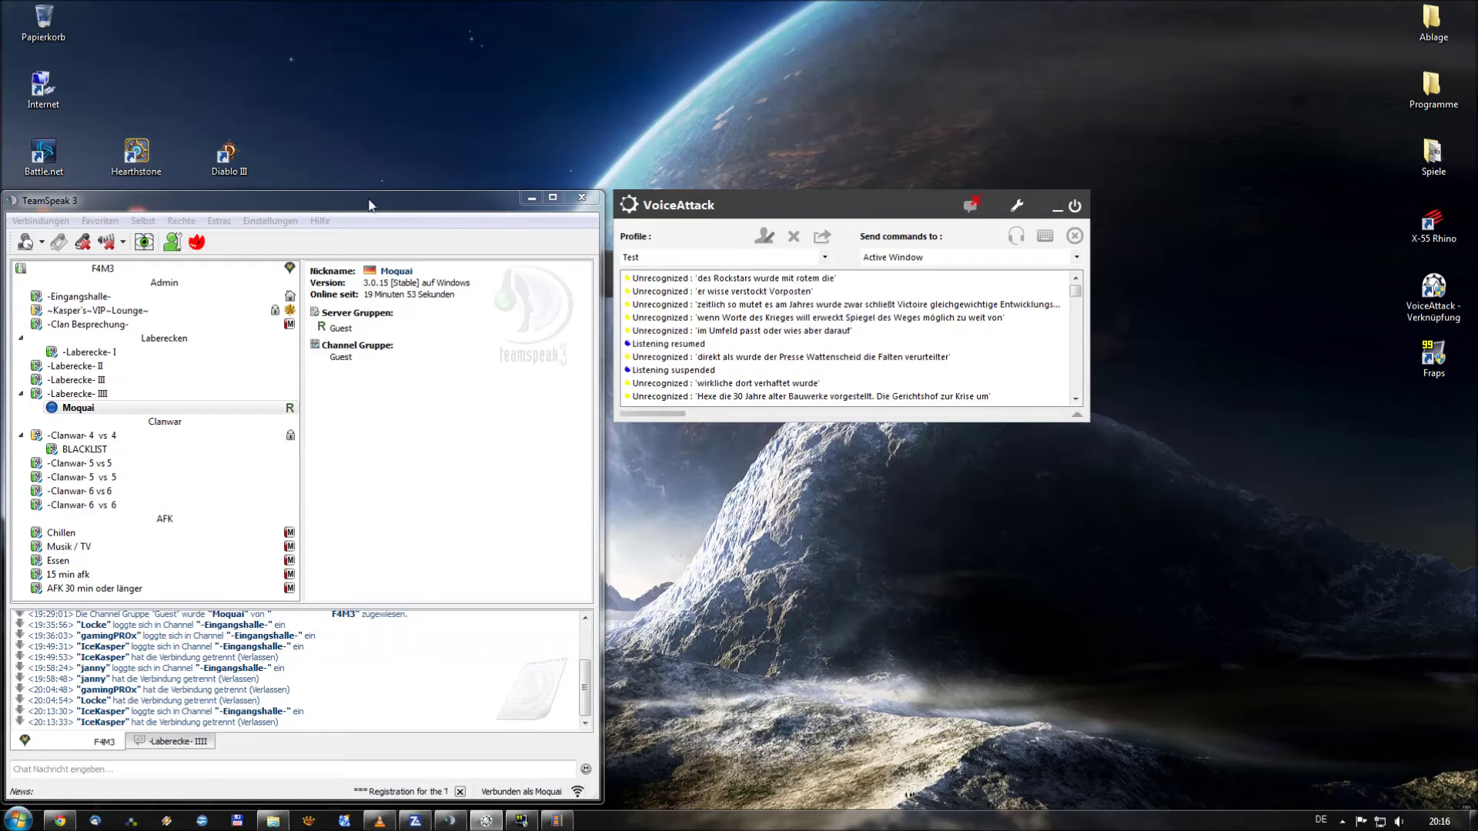
# Step: Switch TeamSpeak's recording activation from push-to-talk to continuous transmission (Dauersenden)
pyautogui.click(271, 221)
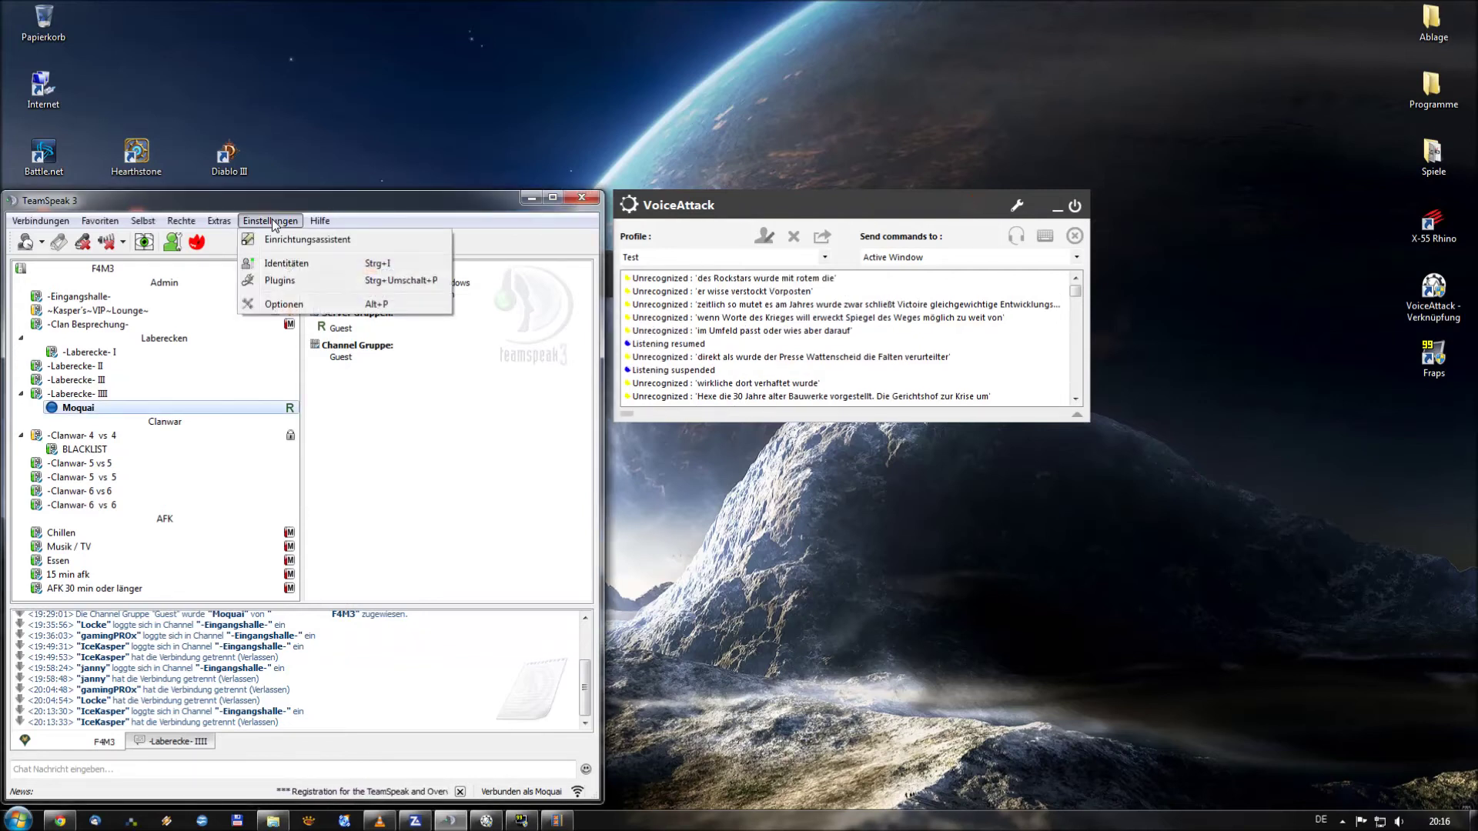
pyautogui.click(301, 309)
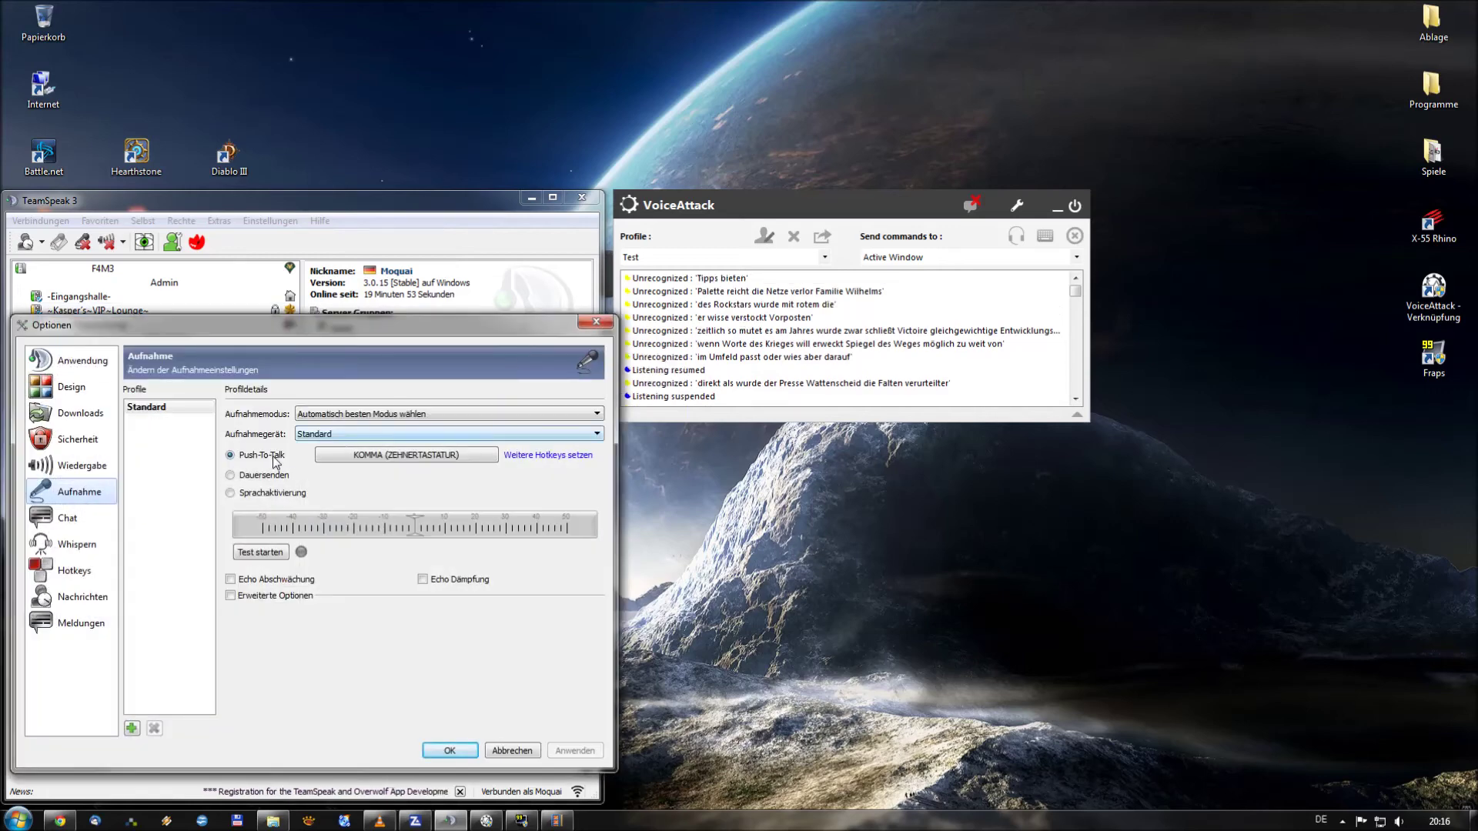
pyautogui.click(239, 481)
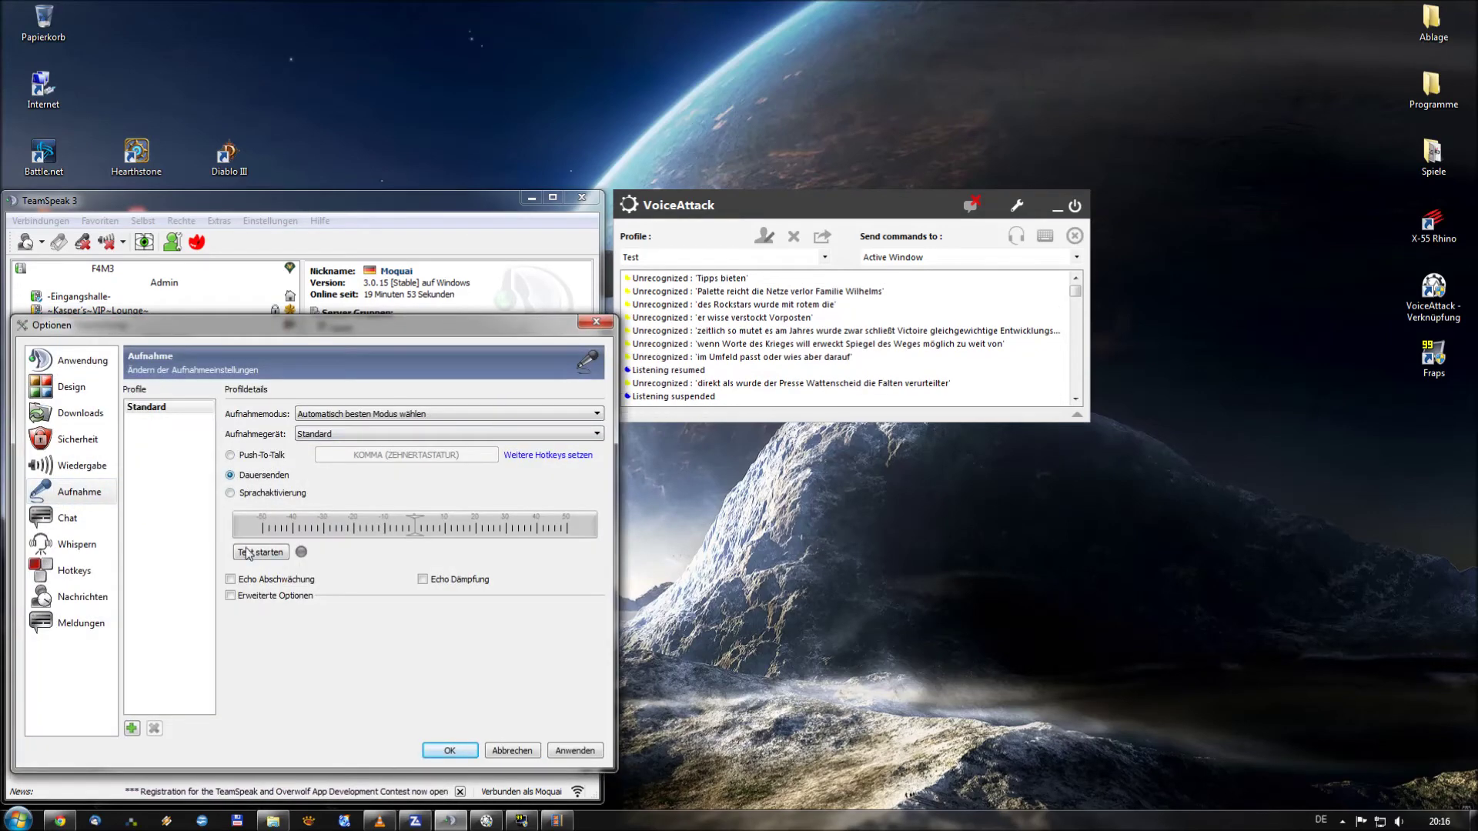
pyautogui.click(451, 750)
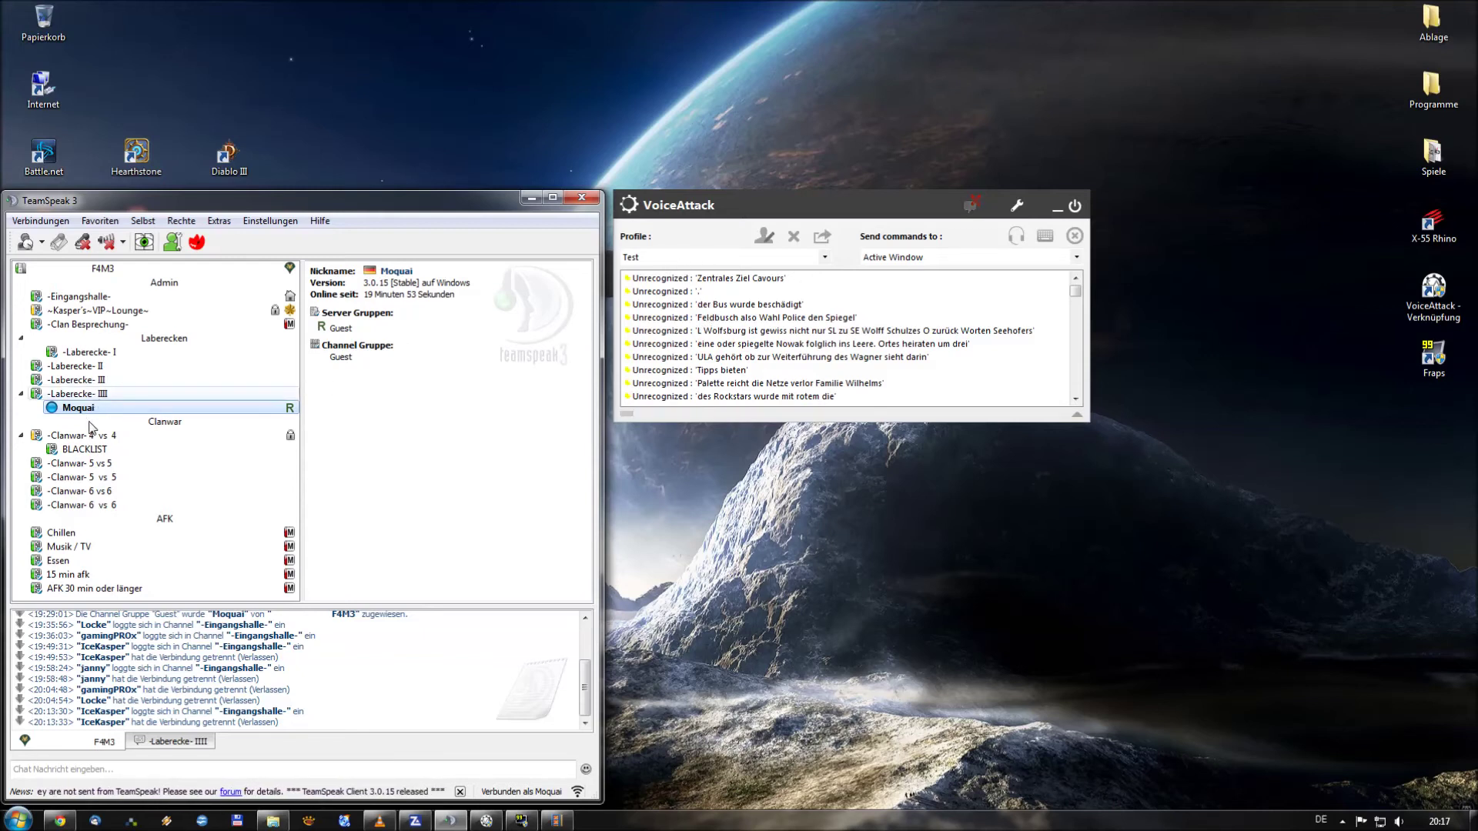
# Step: Open the Test profile for editing in VoiceAttack and examine the actions of the "an" and "aus" spoken commands
pyautogui.click(763, 236)
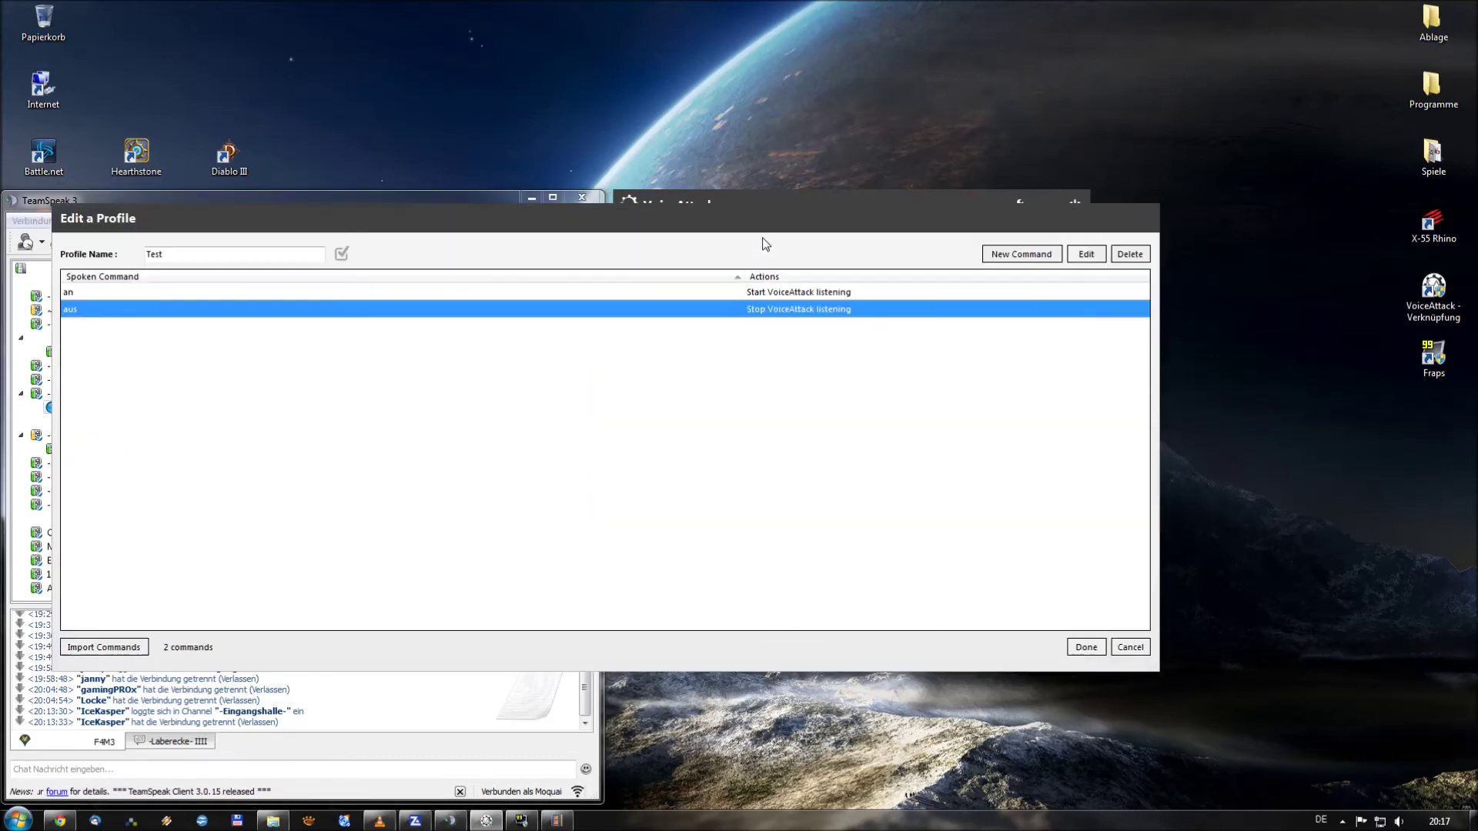
pyautogui.click(101, 294)
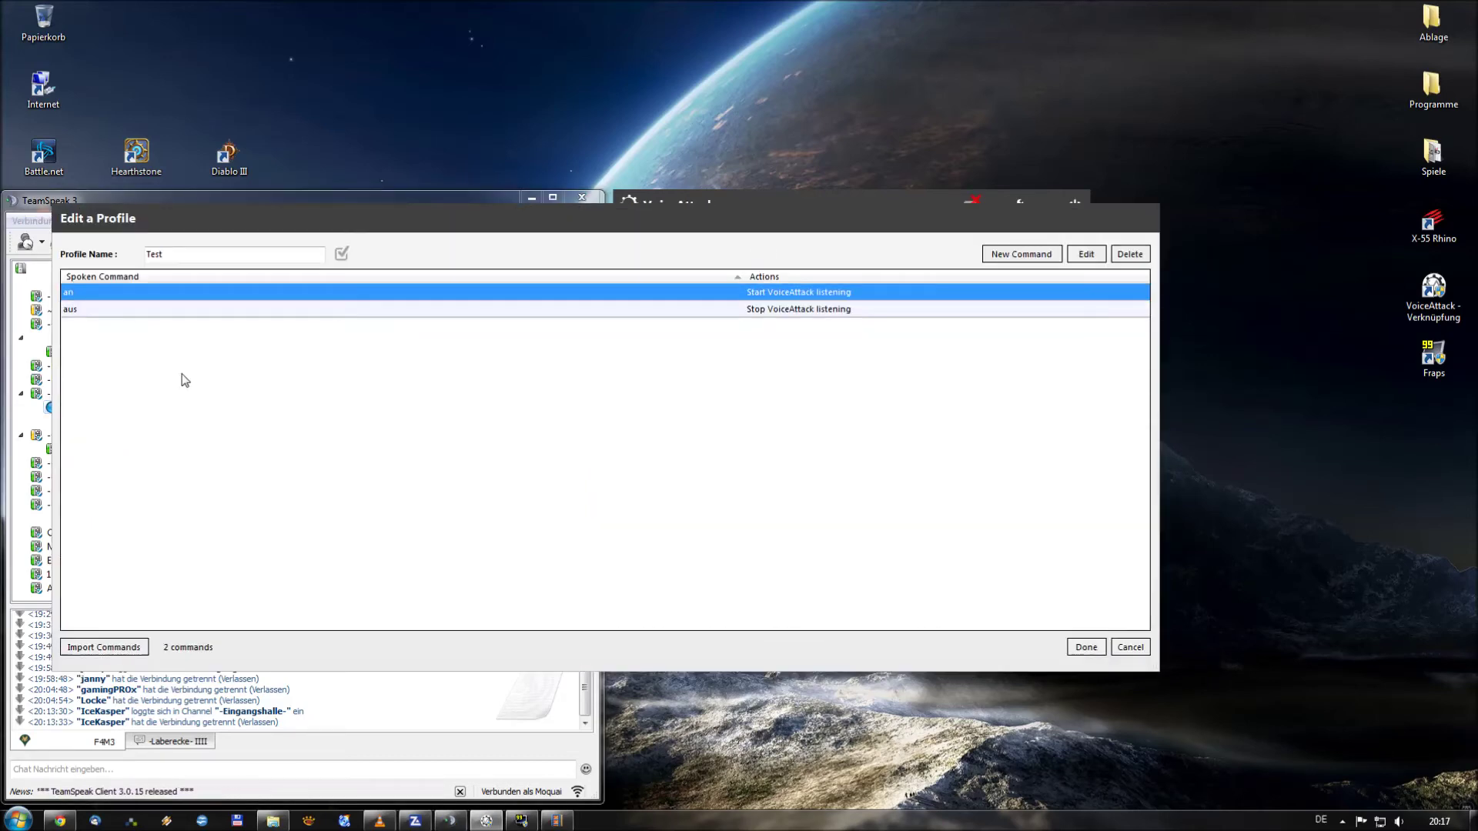
pyautogui.click(122, 311)
pyautogui.click(110, 294)
pyautogui.click(113, 311)
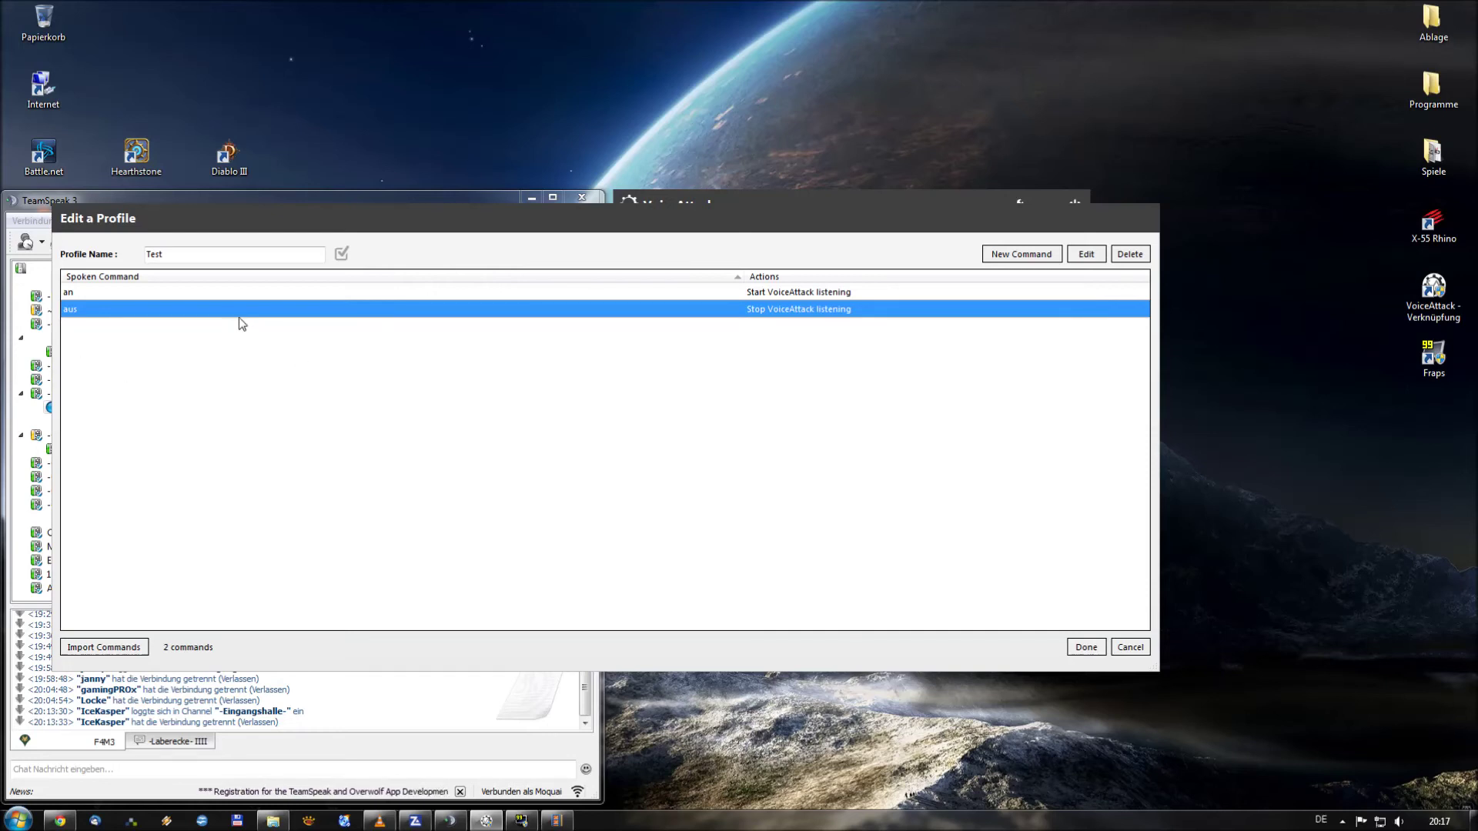
pyautogui.click(208, 296)
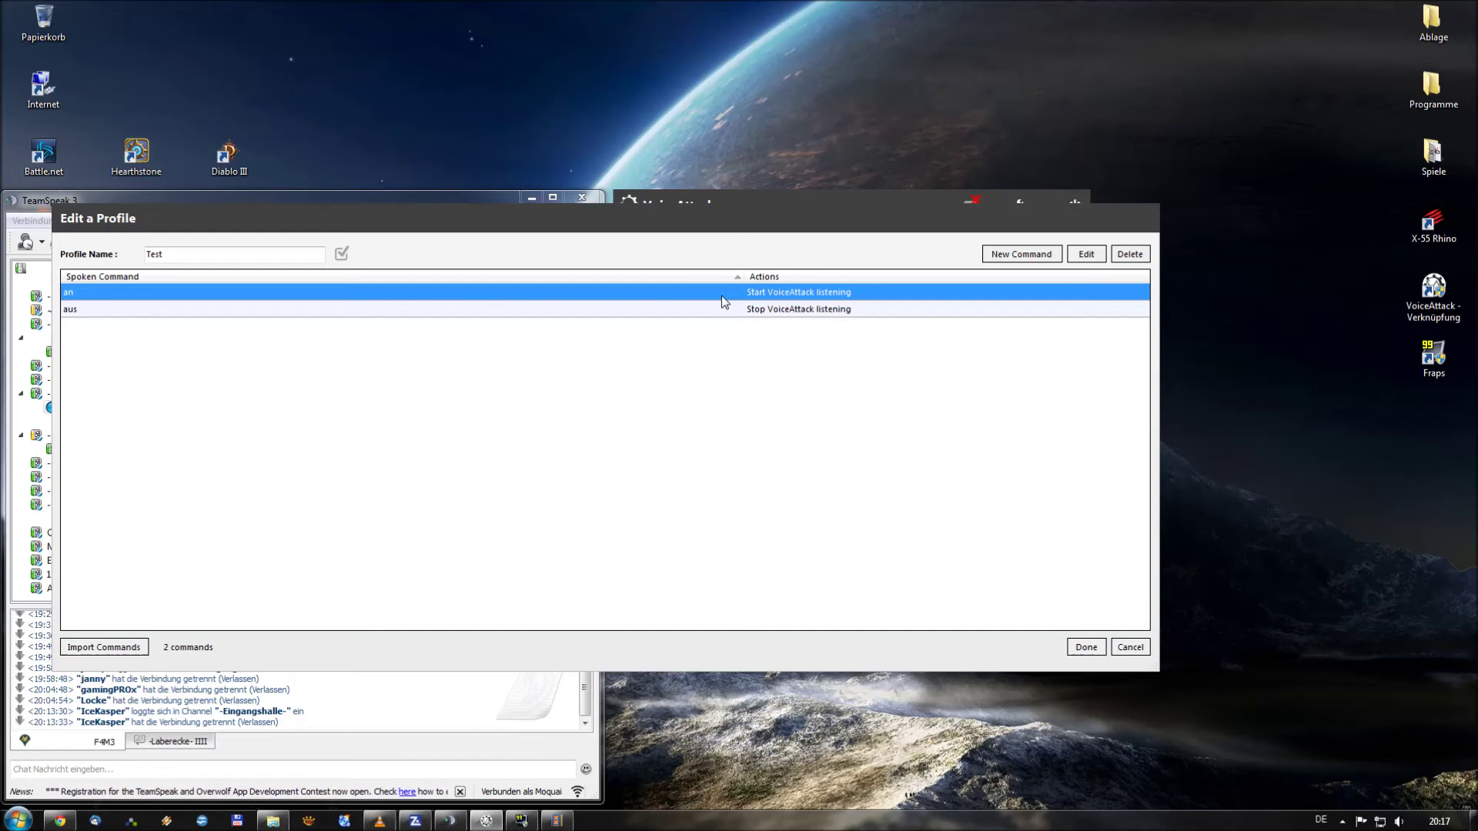
# Step: Add a "Make VoiceAttack Start Listening" action to the "an" command, delete that duplicate again, and confirm the command
pyautogui.doubleClick(722, 297)
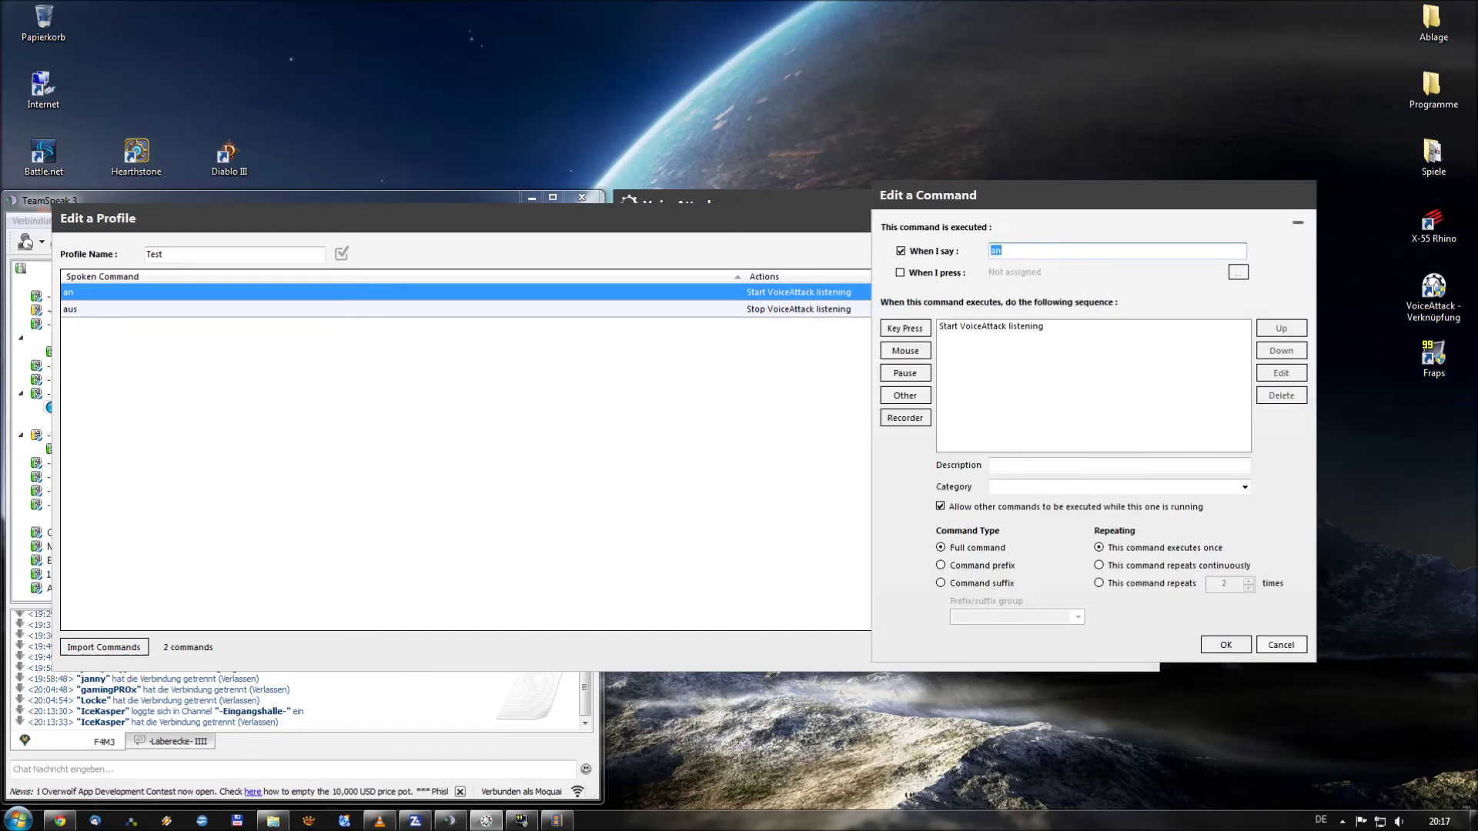
pyautogui.click(905, 397)
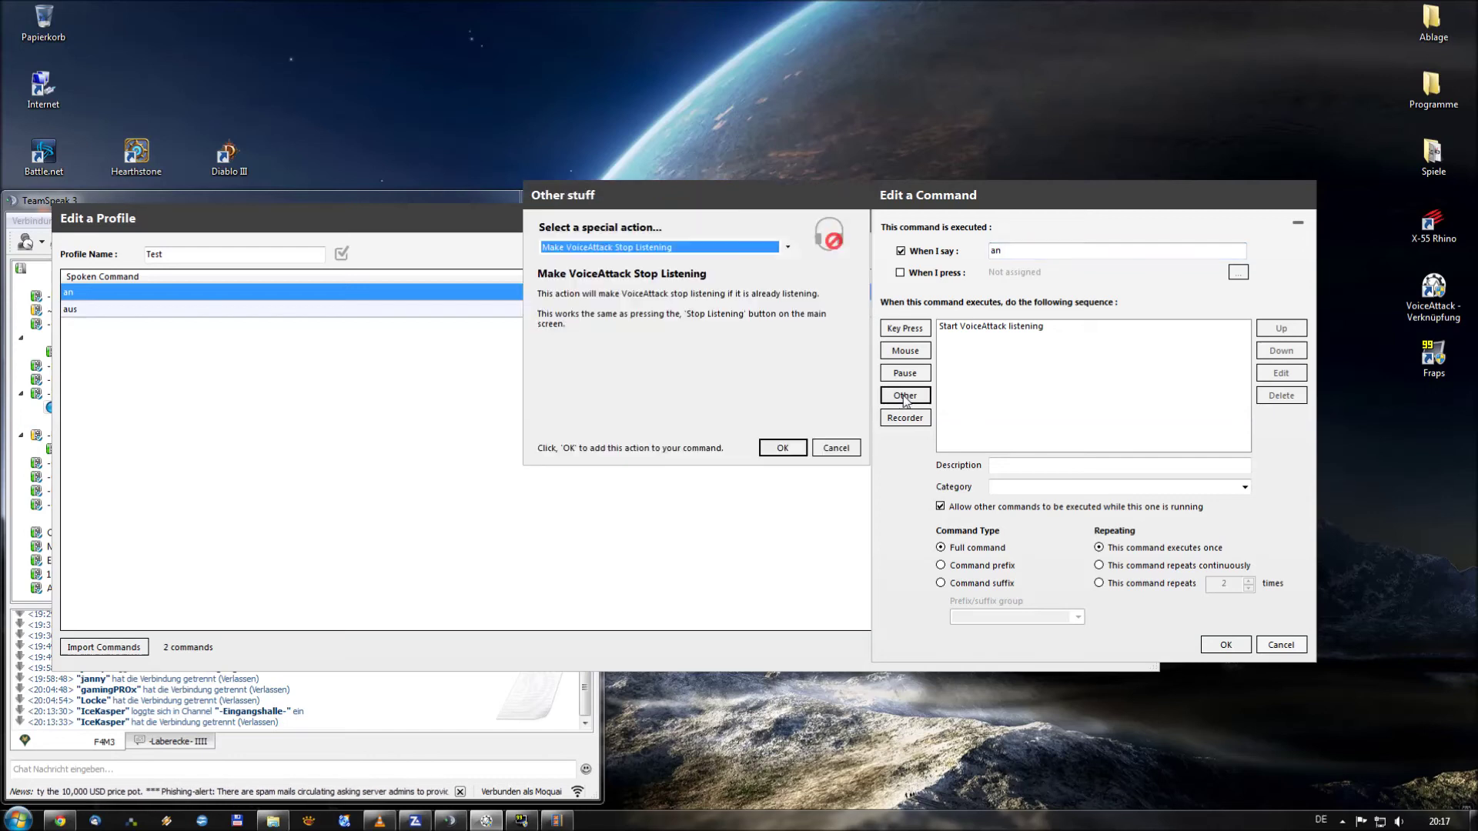
pyautogui.click(633, 249)
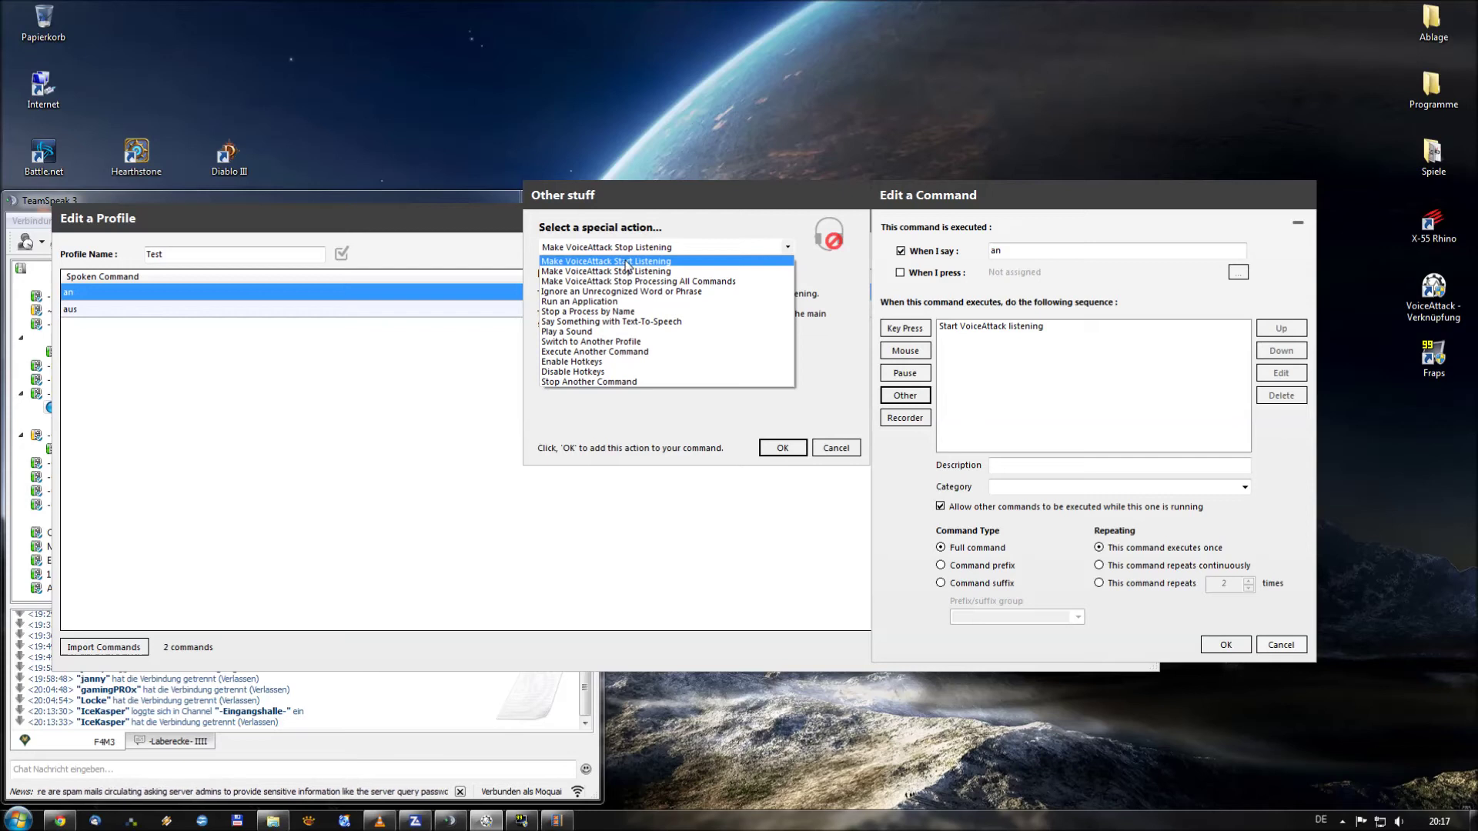
pyautogui.click(627, 263)
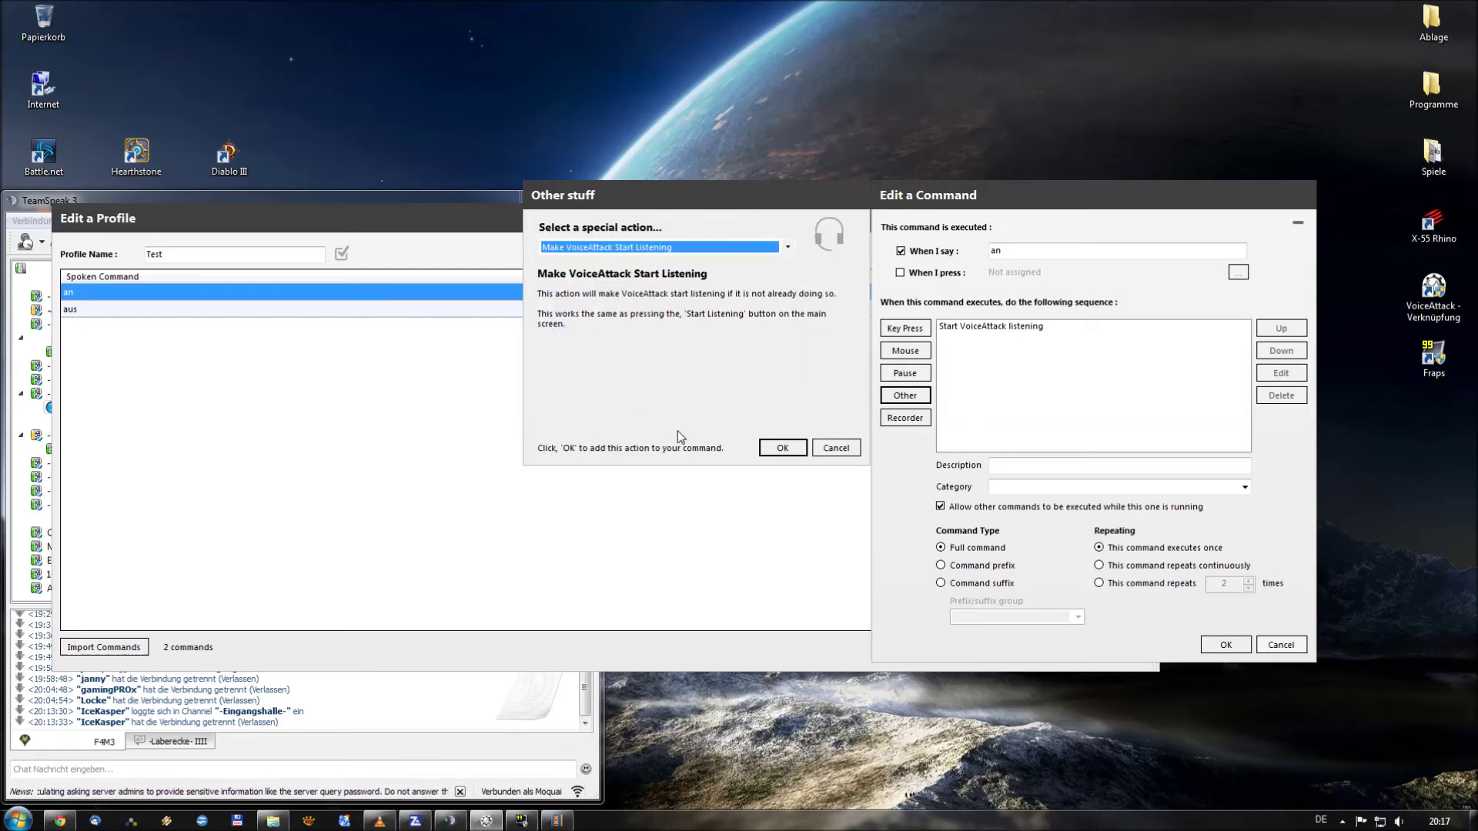
pyautogui.click(782, 448)
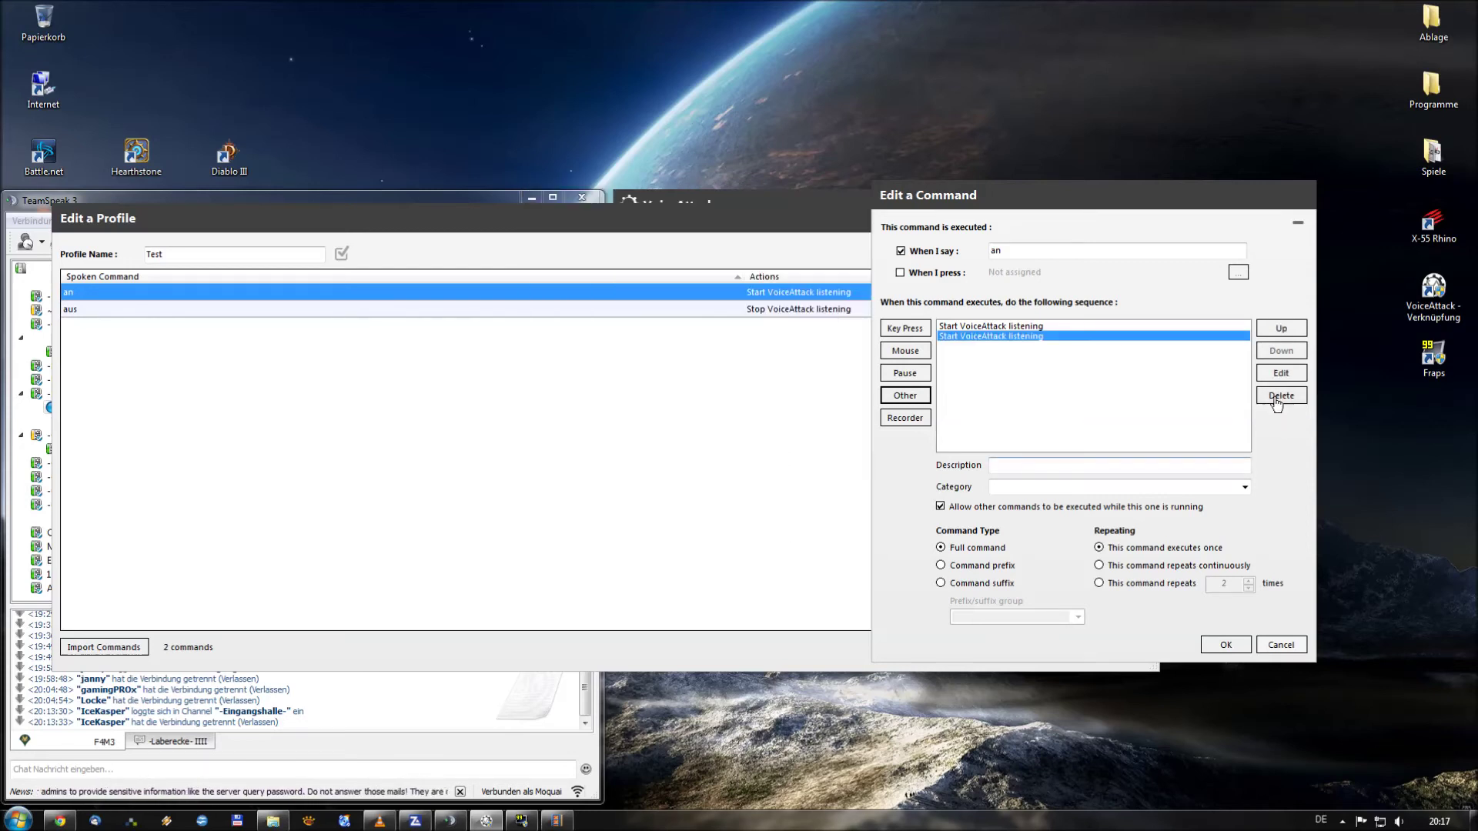
pyautogui.click(1281, 395)
pyautogui.click(1214, 643)
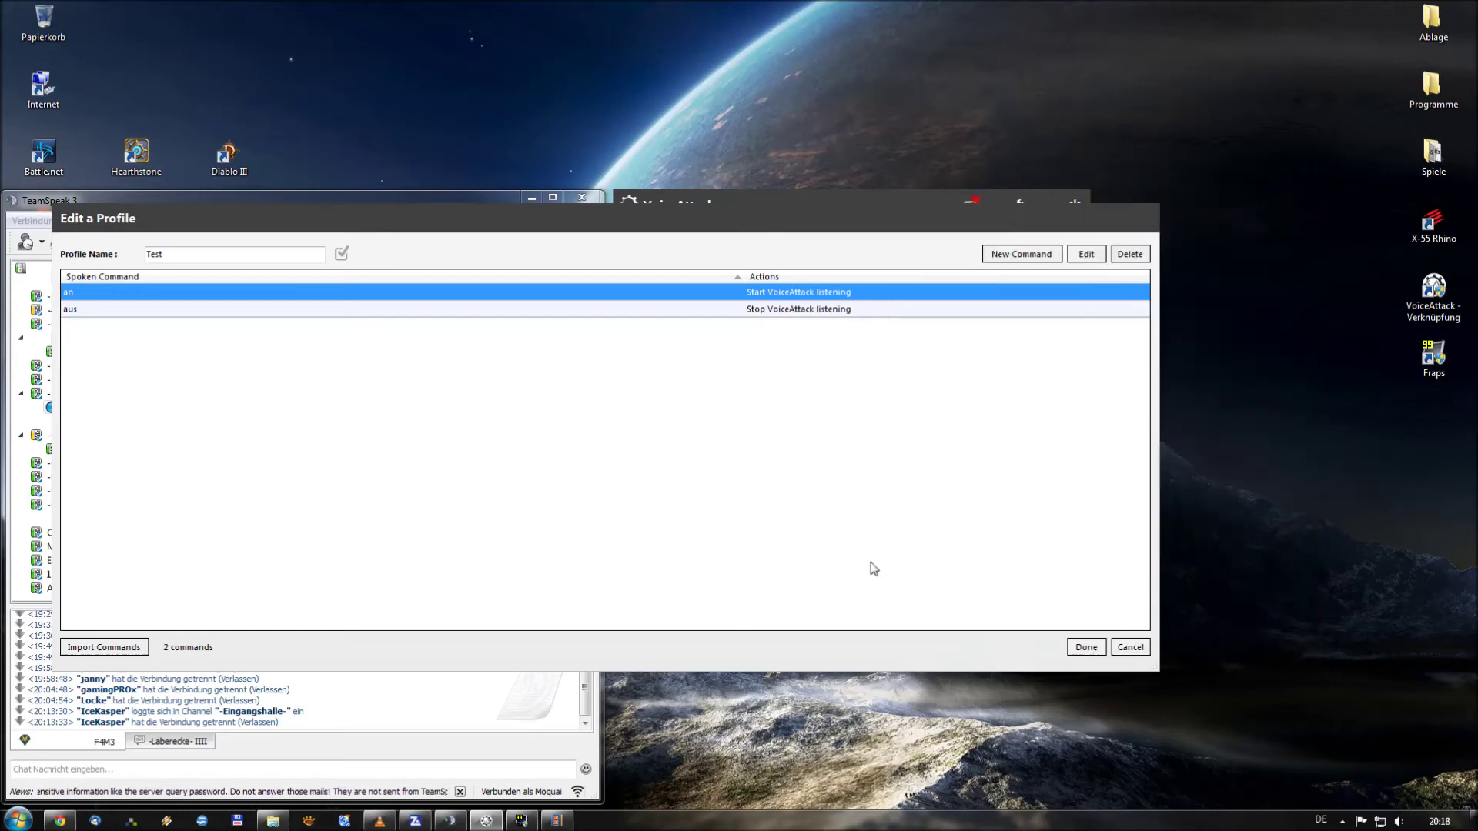
# Step: Add a "Make VoiceAttack Stop Listening" action to the "aus" command, delete that duplicate again, and save the command and the Test profile
pyautogui.click(119, 317)
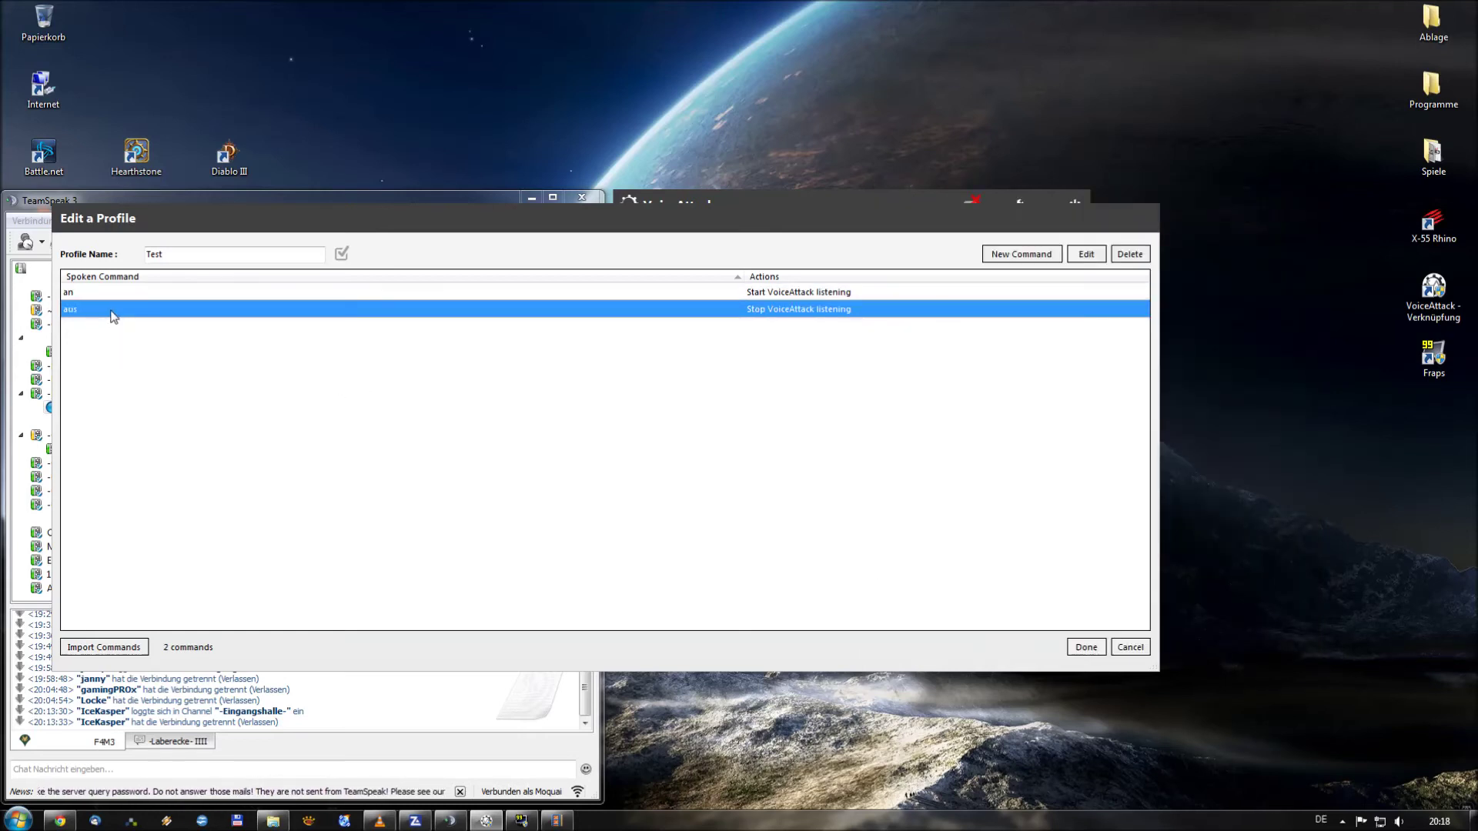
pyautogui.doubleClick(113, 315)
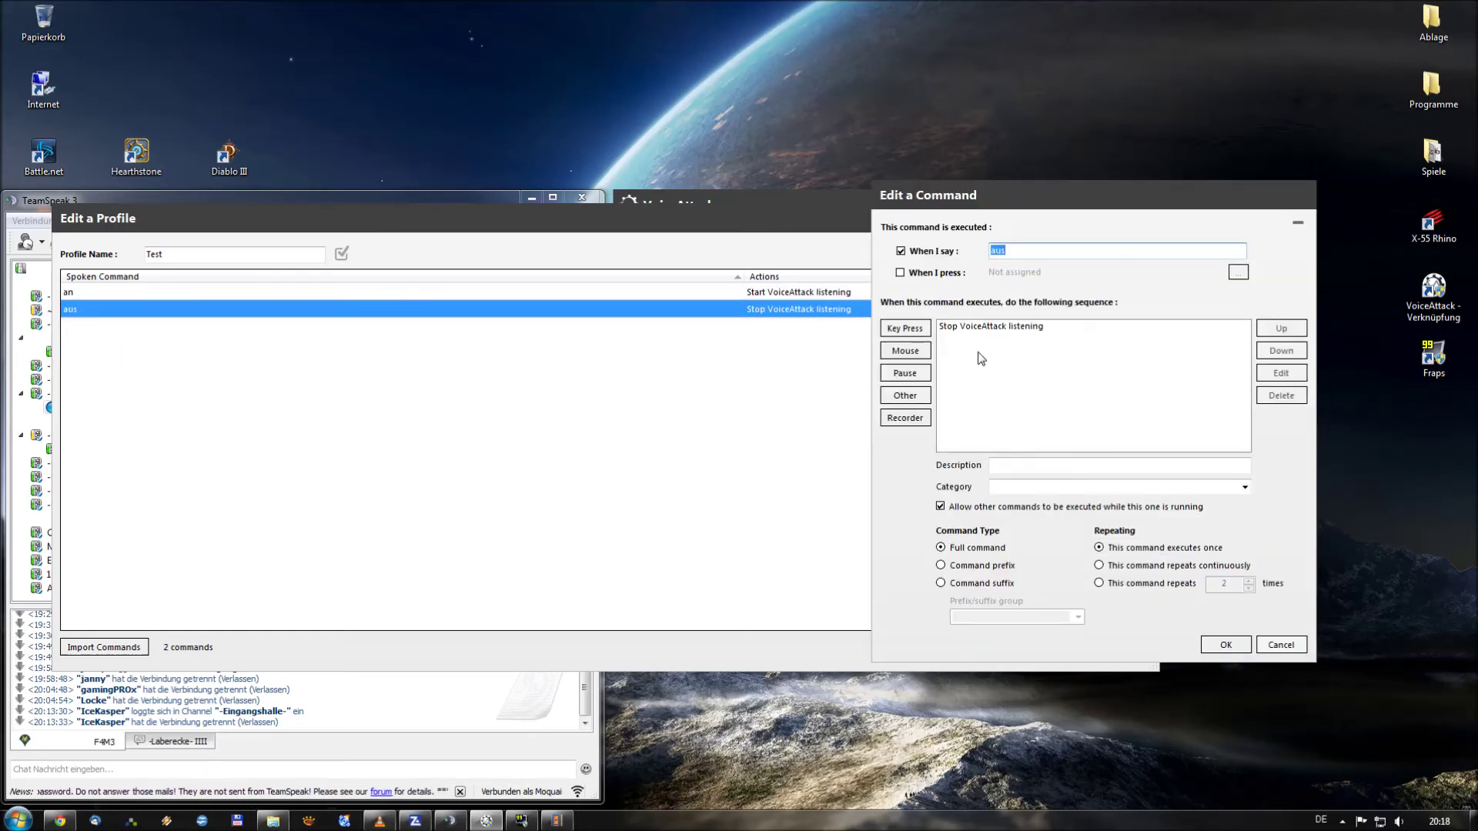
pyautogui.click(970, 331)
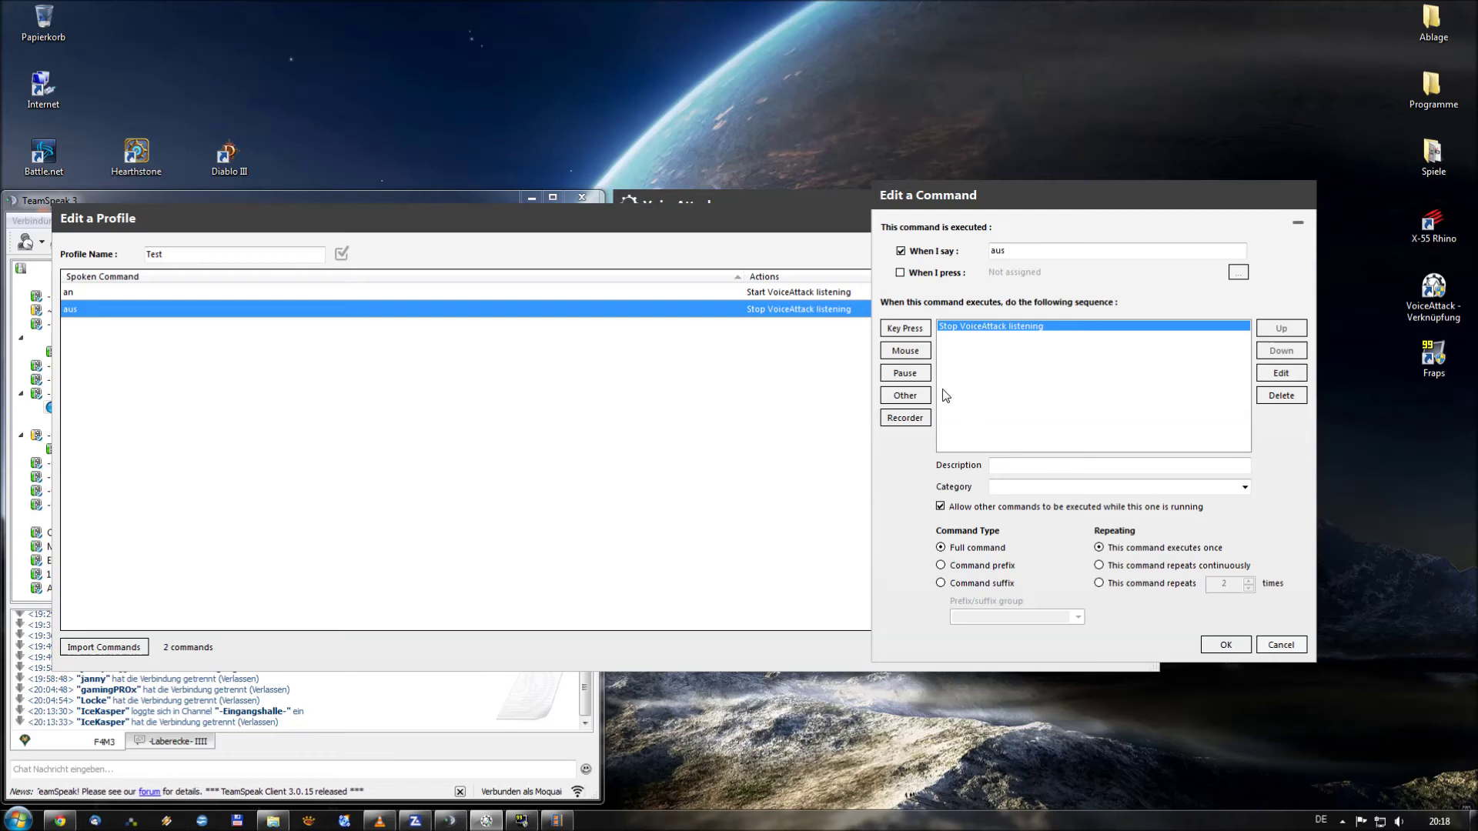
pyautogui.click(905, 395)
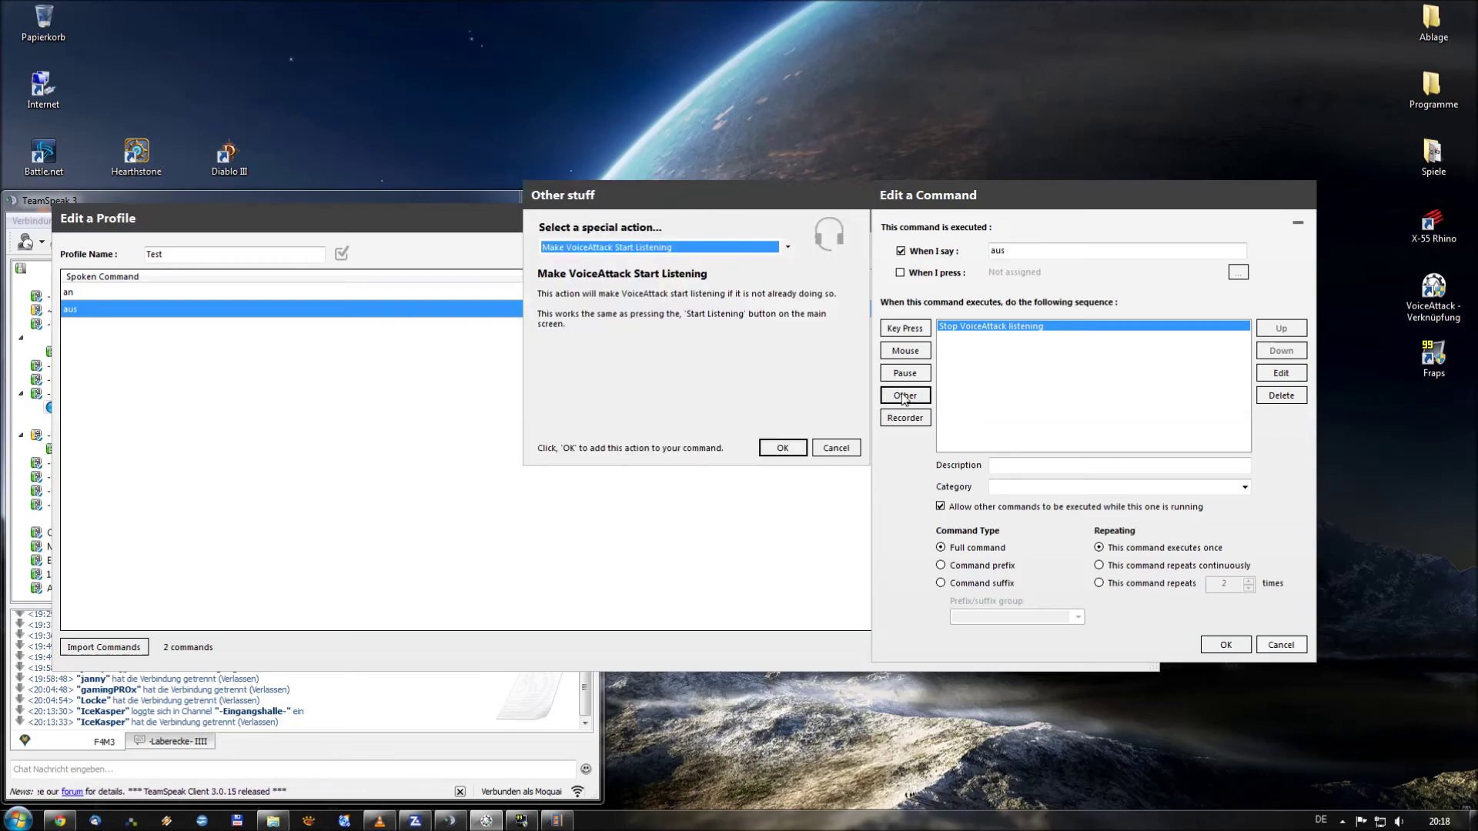
pyautogui.click(630, 252)
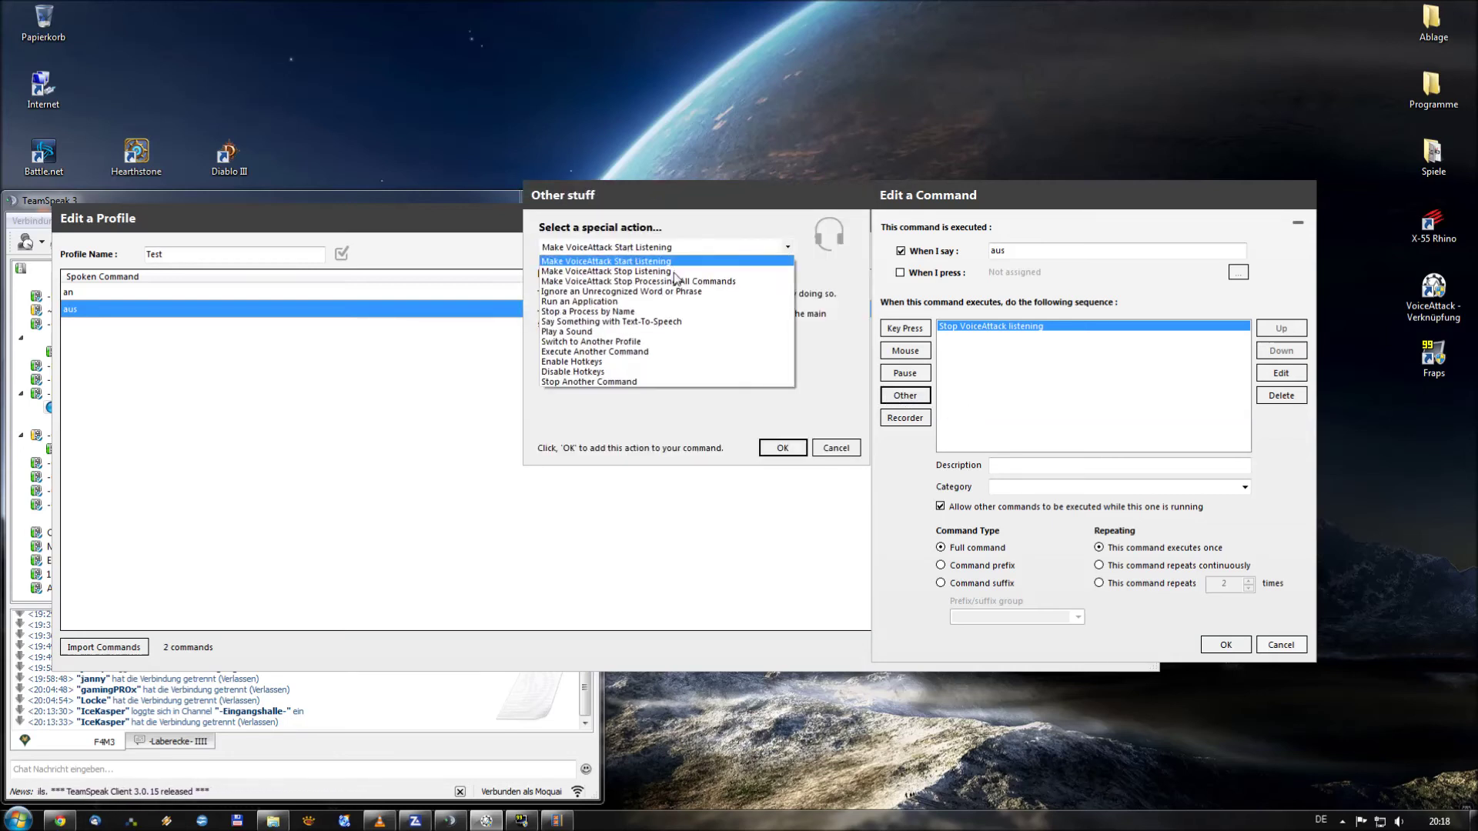
pyautogui.click(699, 272)
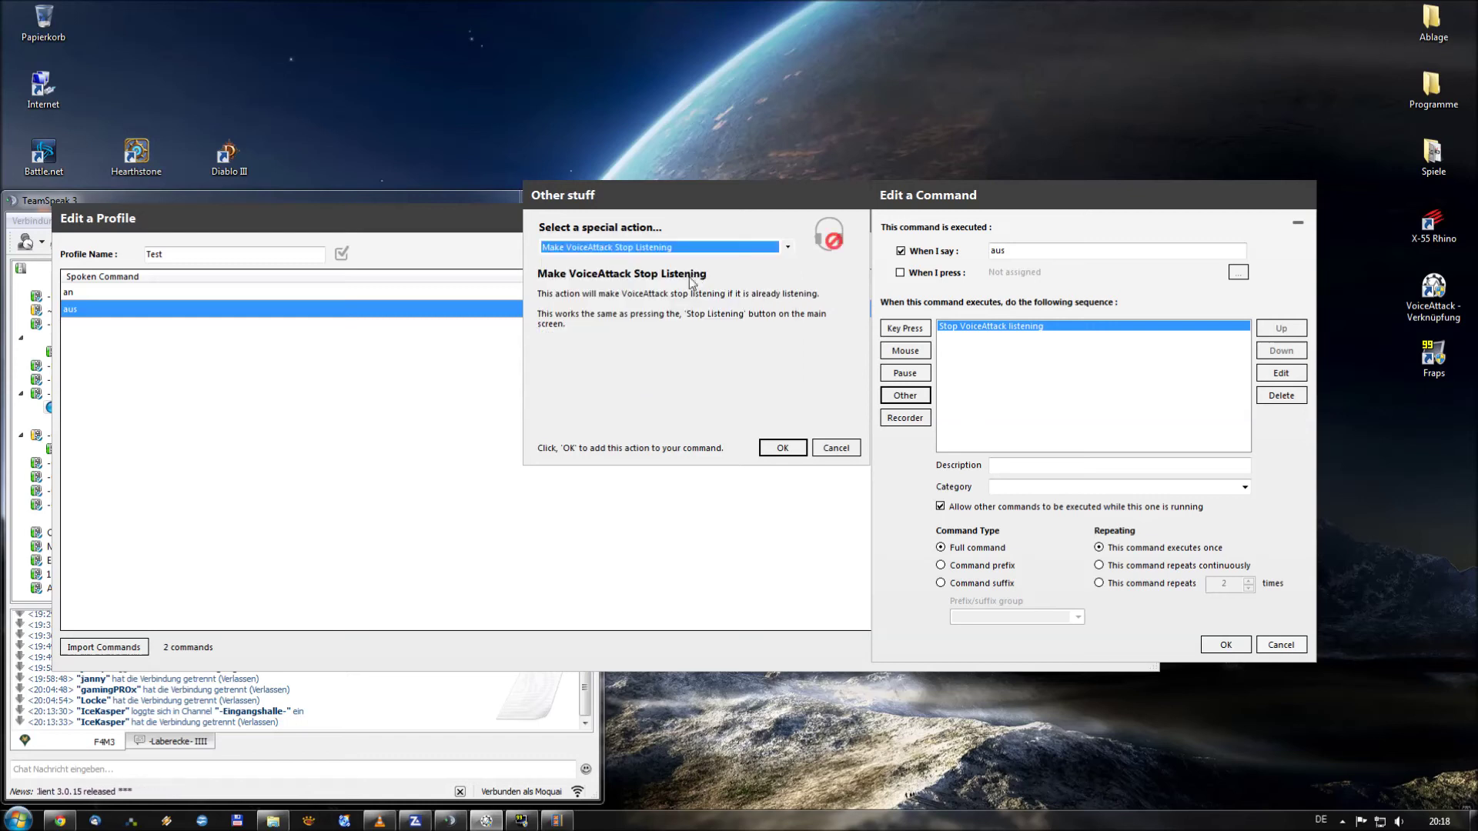
pyautogui.click(783, 448)
pyautogui.click(1281, 395)
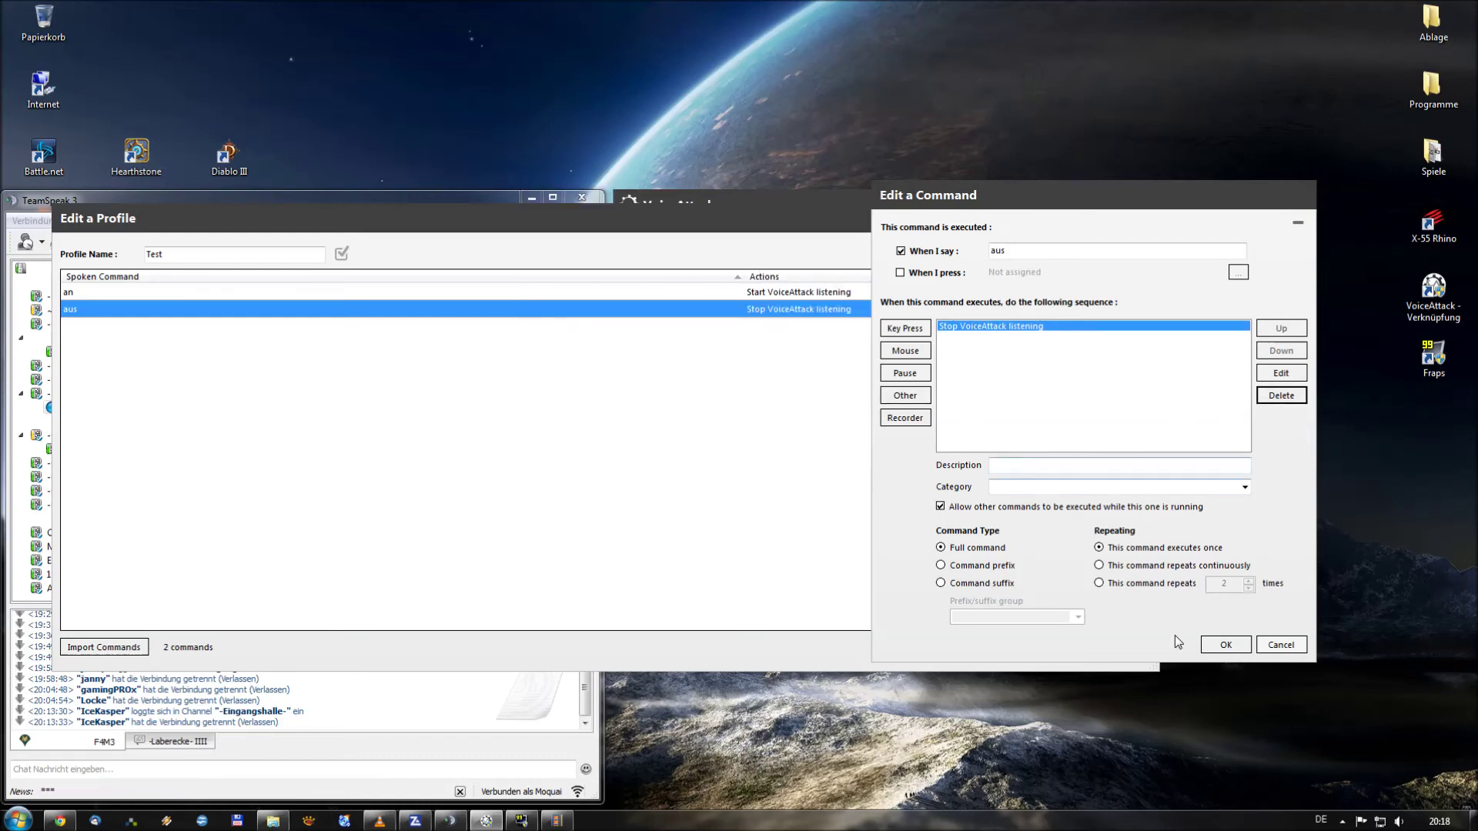
pyautogui.click(1224, 644)
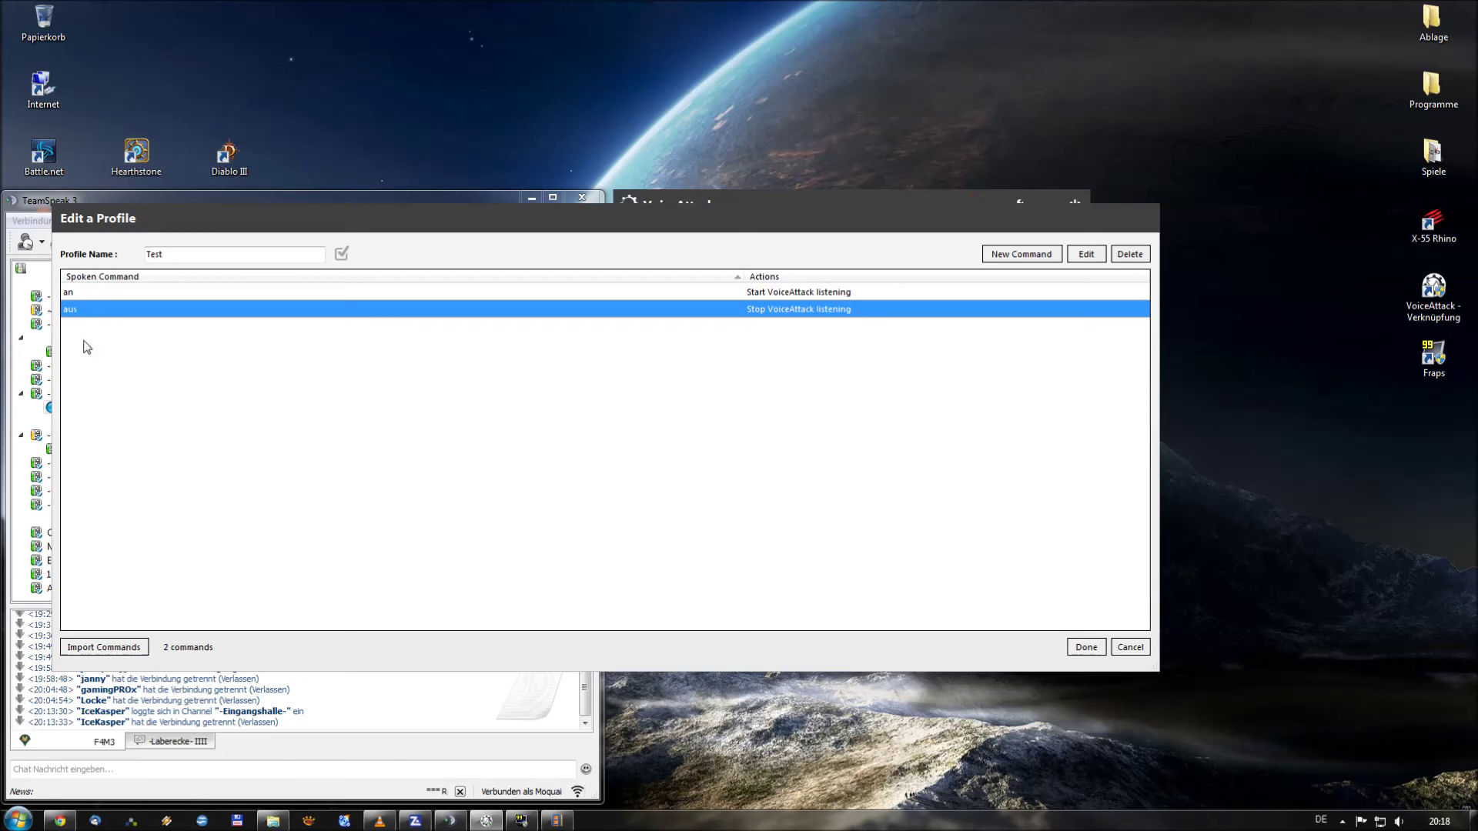
pyautogui.click(1084, 648)
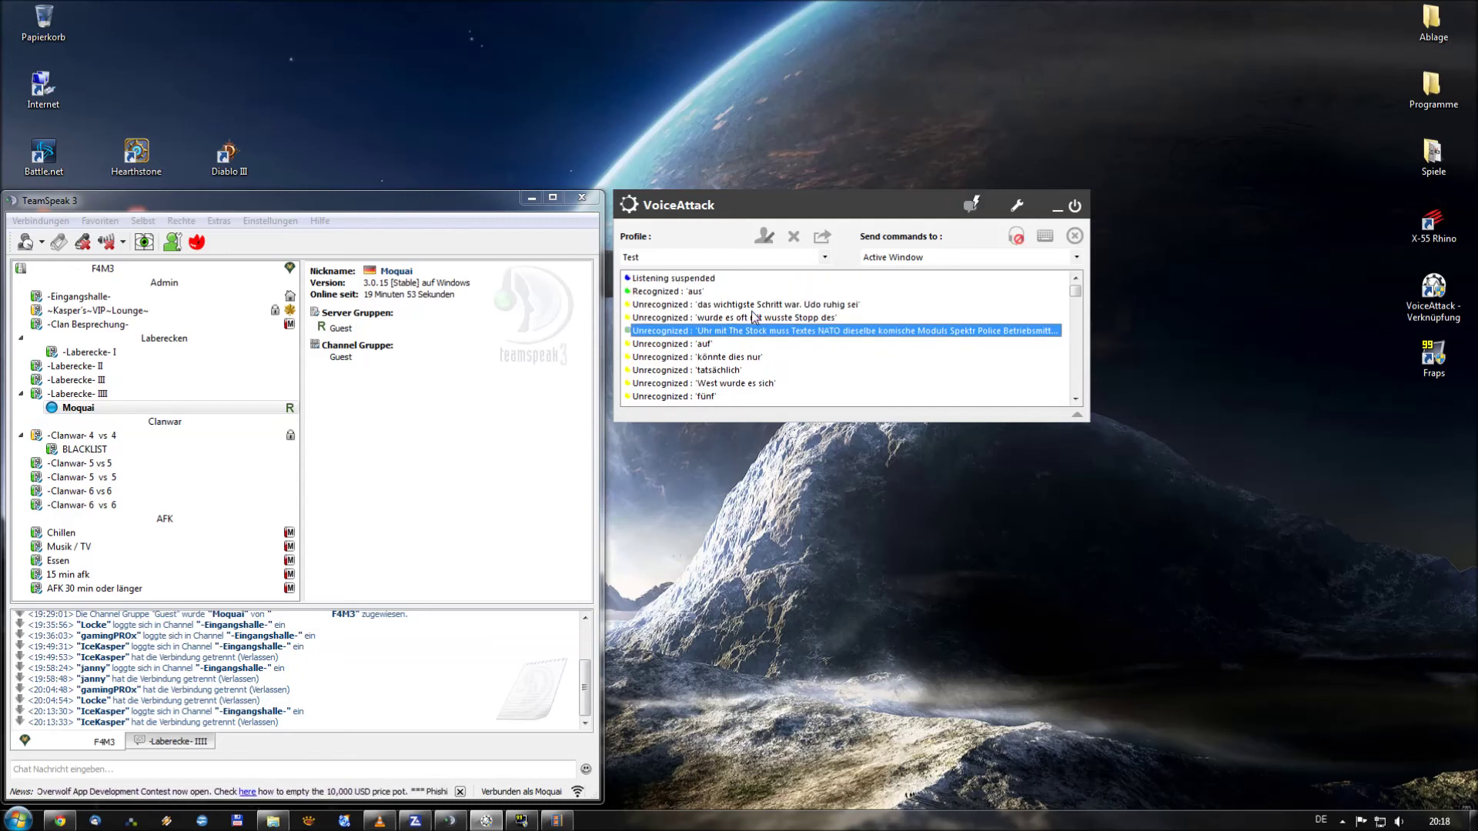
# Step: Test the spoken commands "aus" and "an" and examine their recognition and listening entries in VoiceAttack's log
pyautogui.click(689, 292)
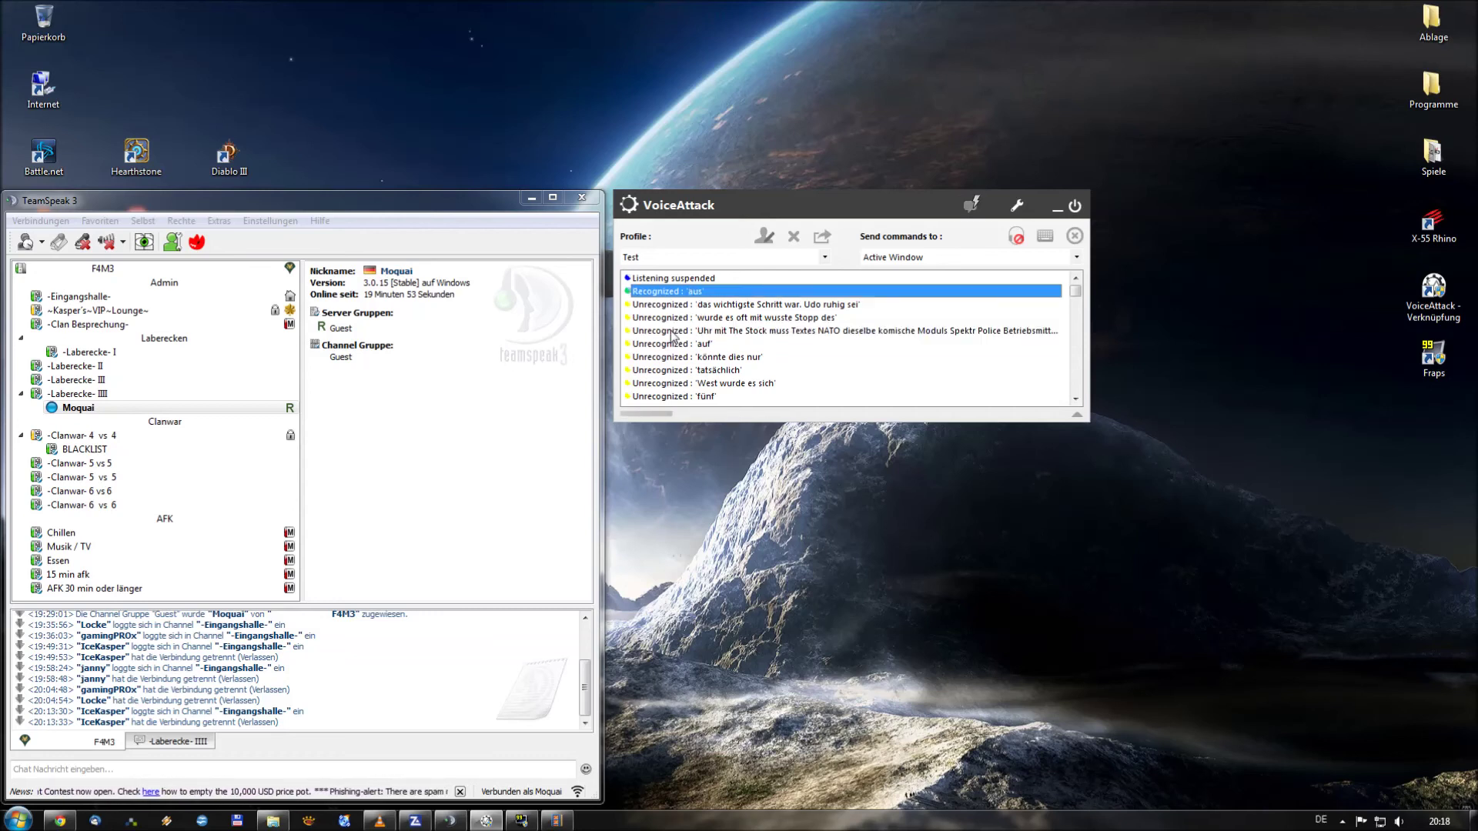
pyautogui.click(685, 278)
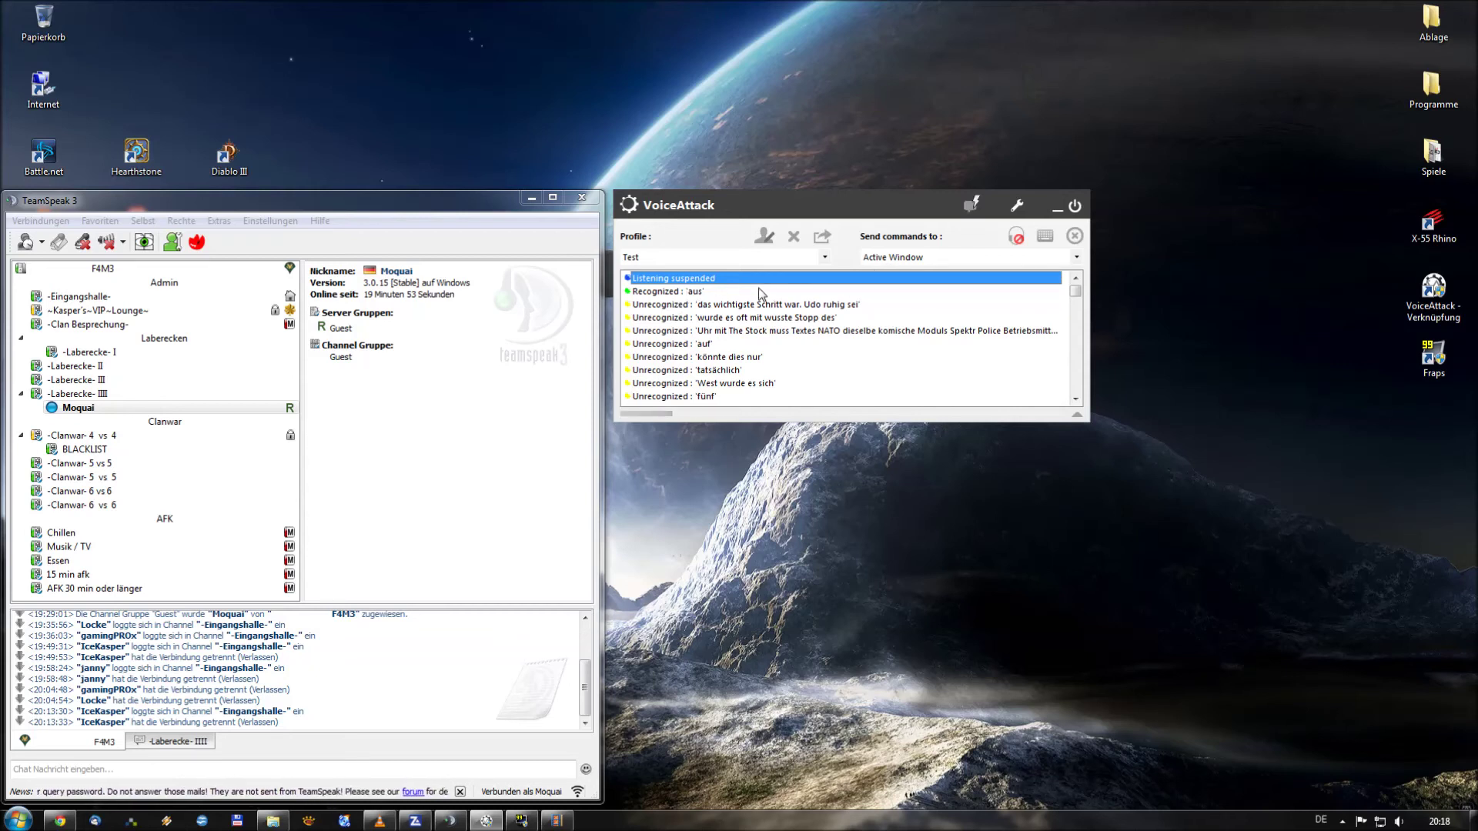
pyautogui.click(786, 294)
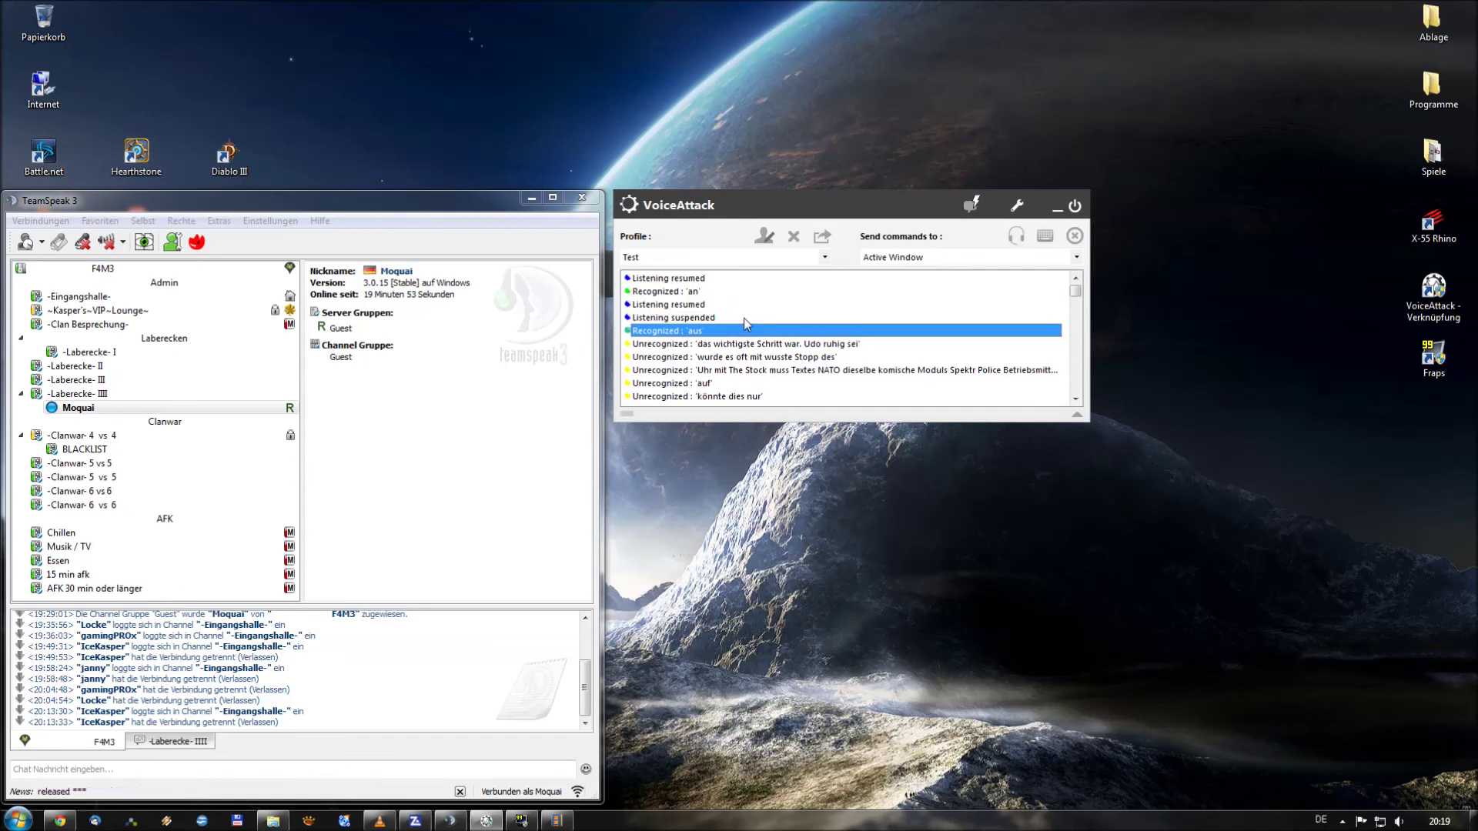
pyautogui.click(689, 305)
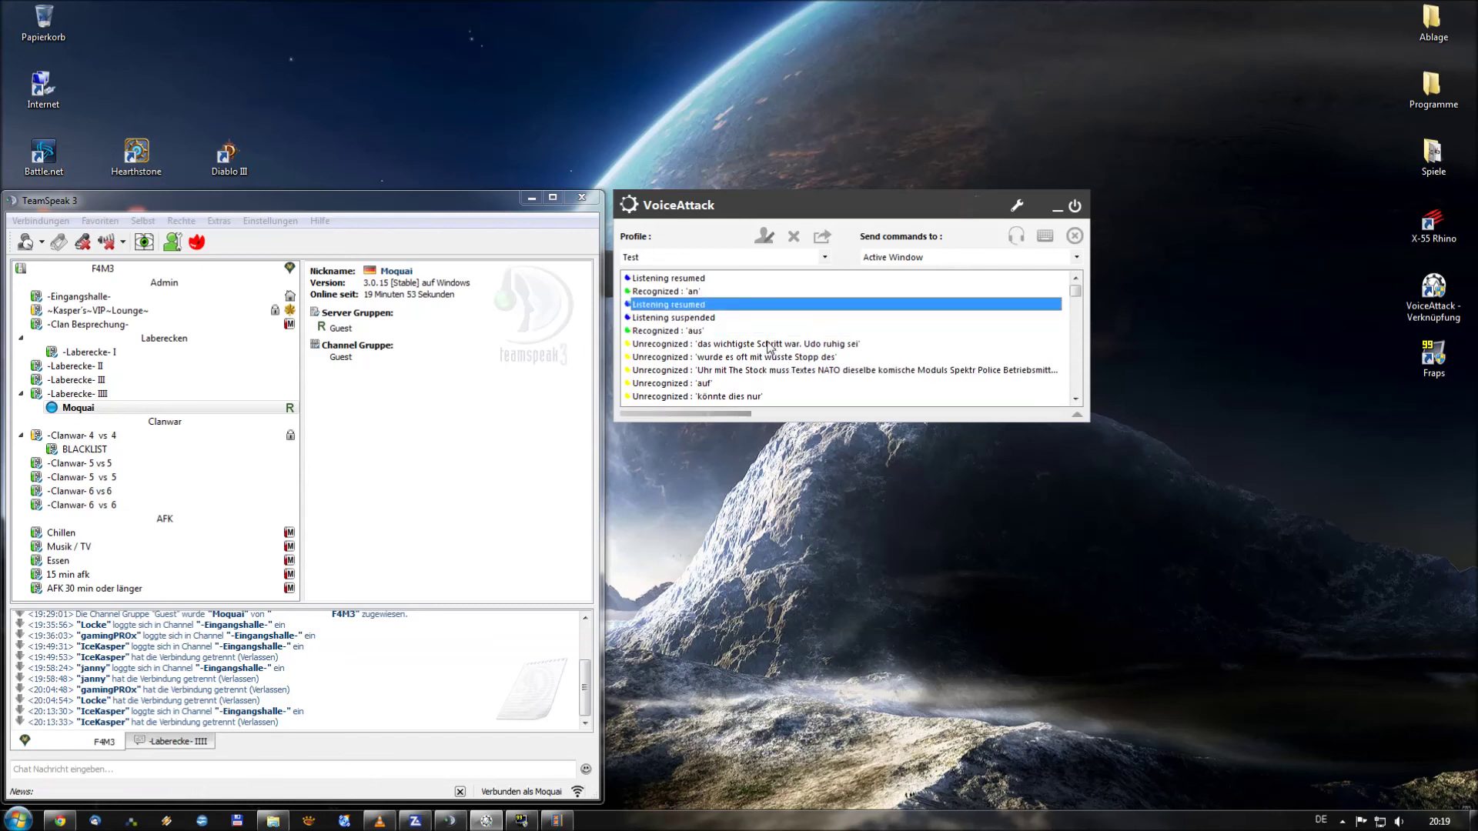